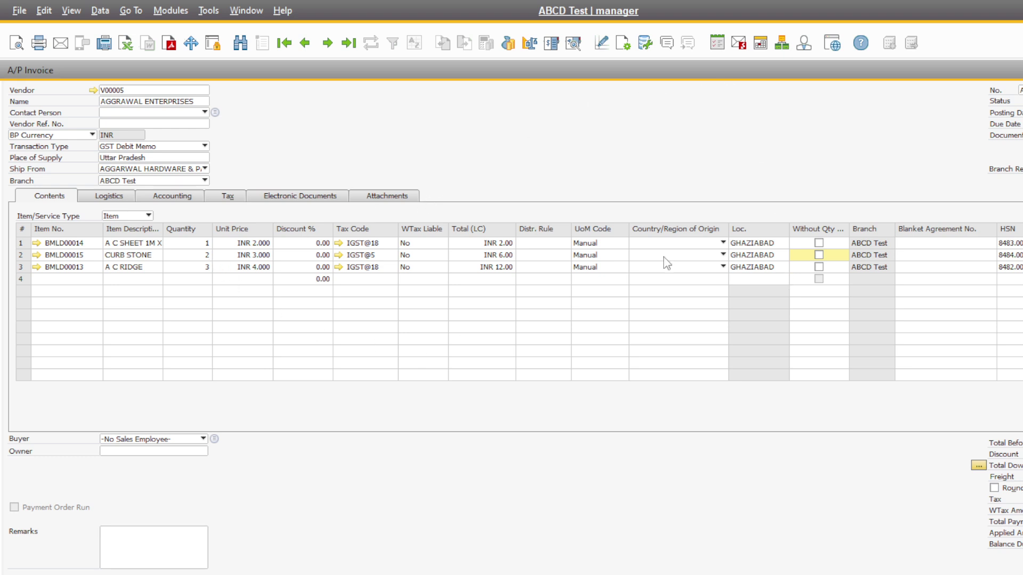
Step: Enable the Without Qty option on all three invoice rows and preview the invoice's journal entry
click(819, 245)
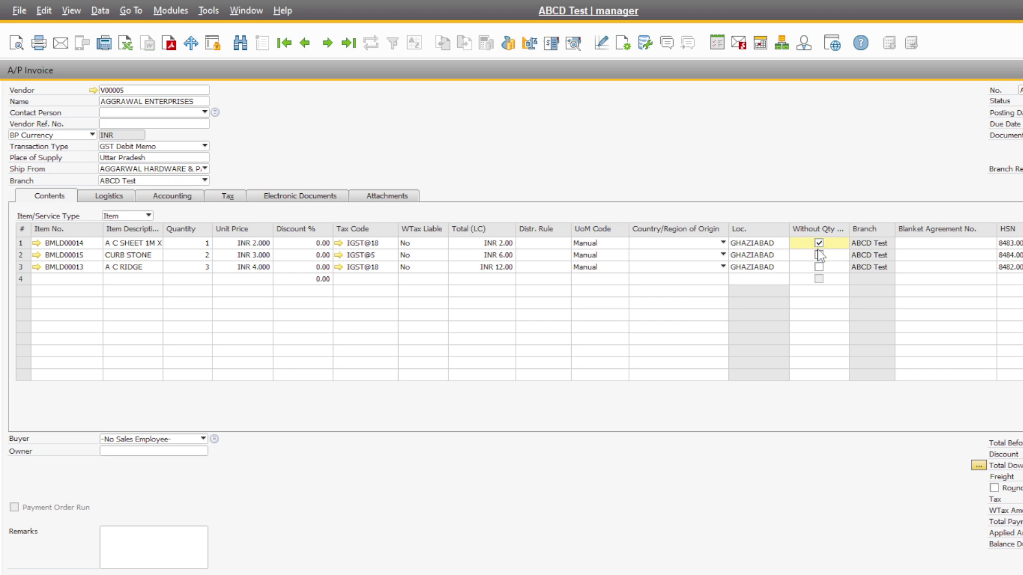
click(820, 255)
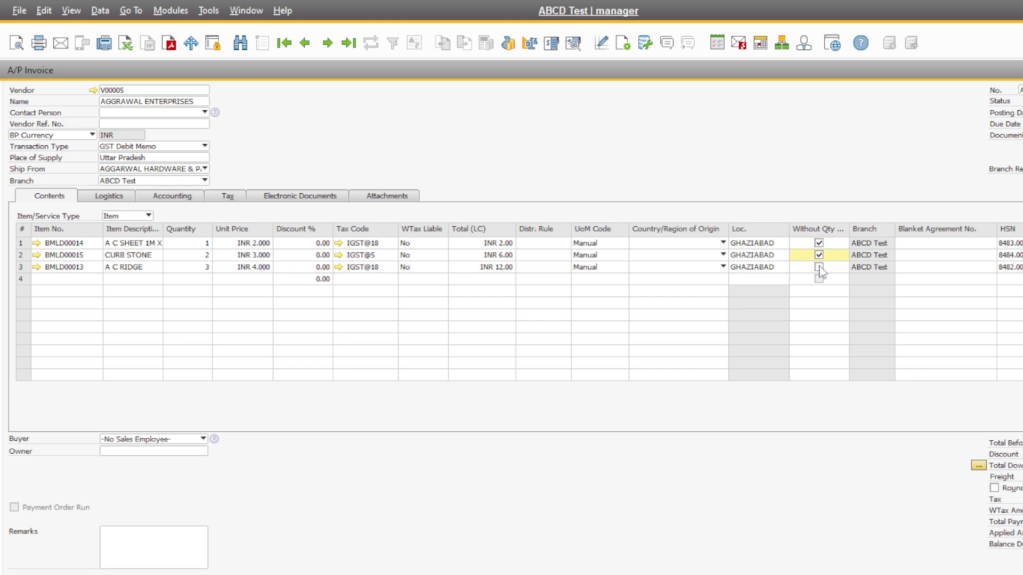
click(819, 268)
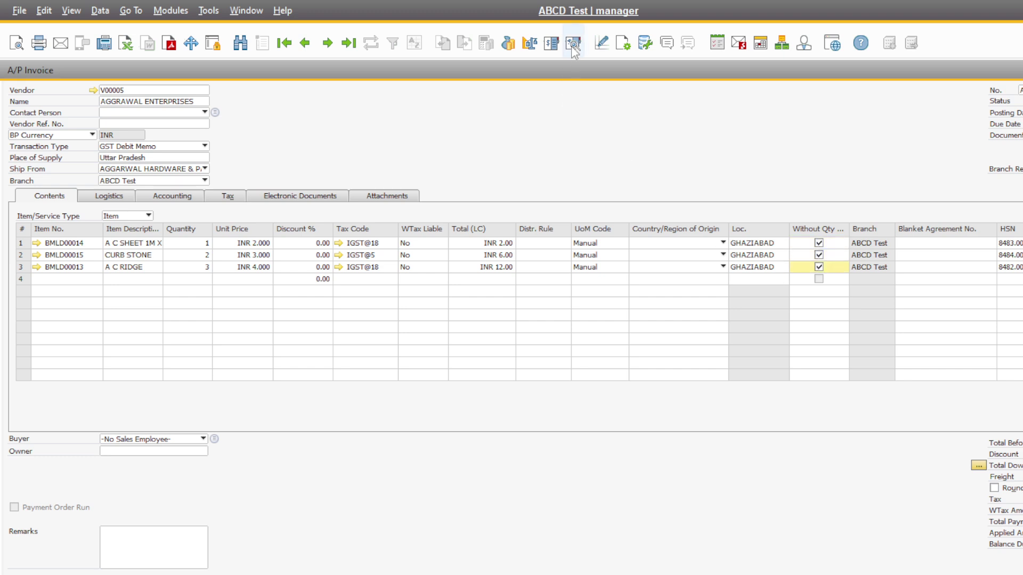
click(572, 44)
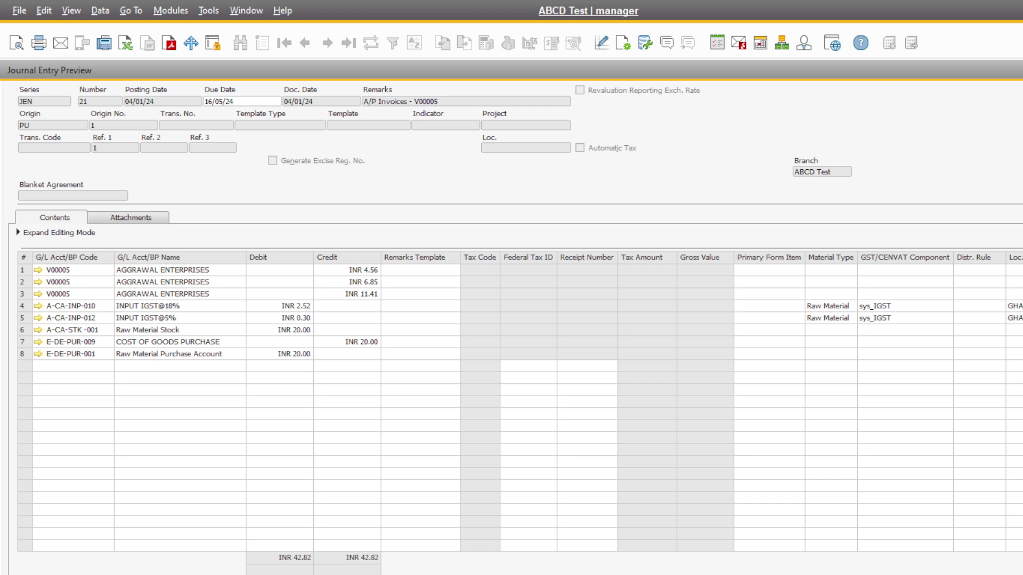
key(Escape)
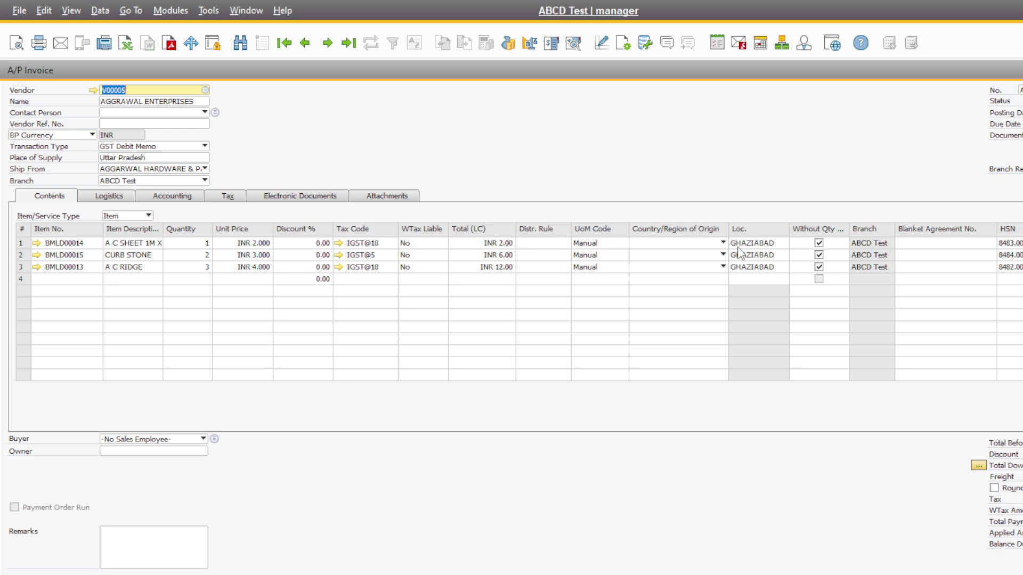
Step: Disable the Without Qty option on all three invoice rows and preview the journal entry for comparison
click(819, 243)
click(819, 254)
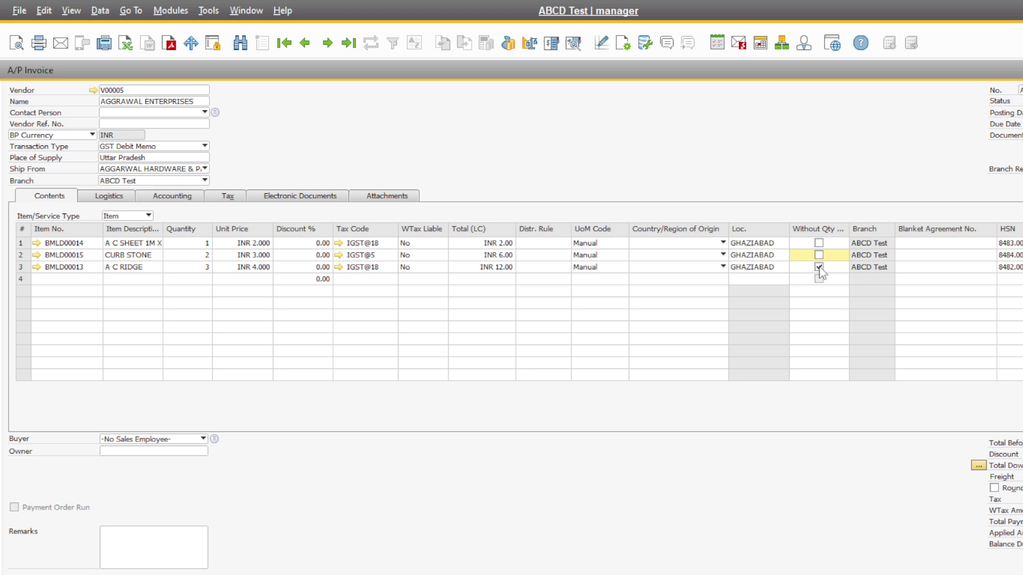
click(819, 267)
click(573, 46)
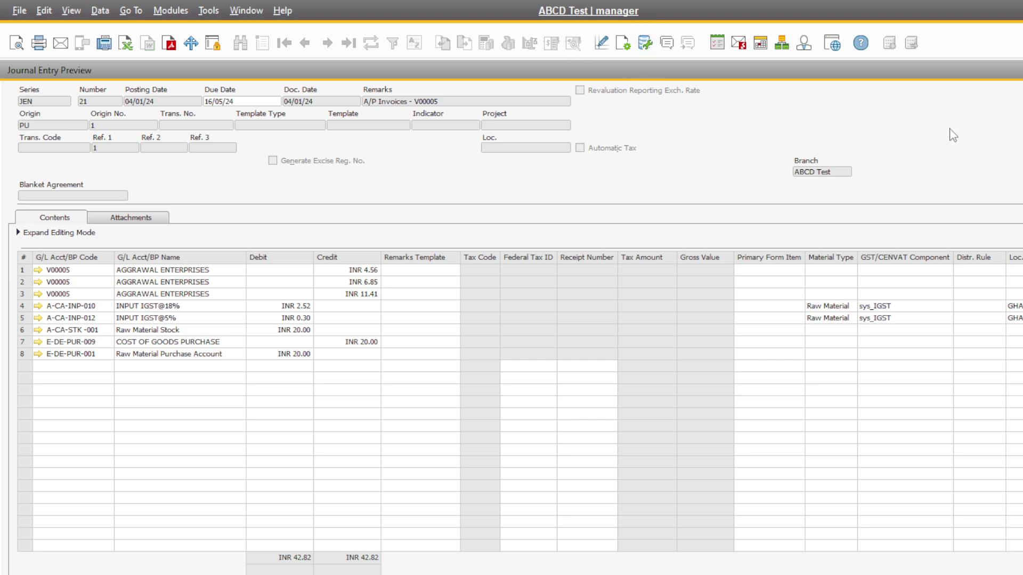
key(Escape)
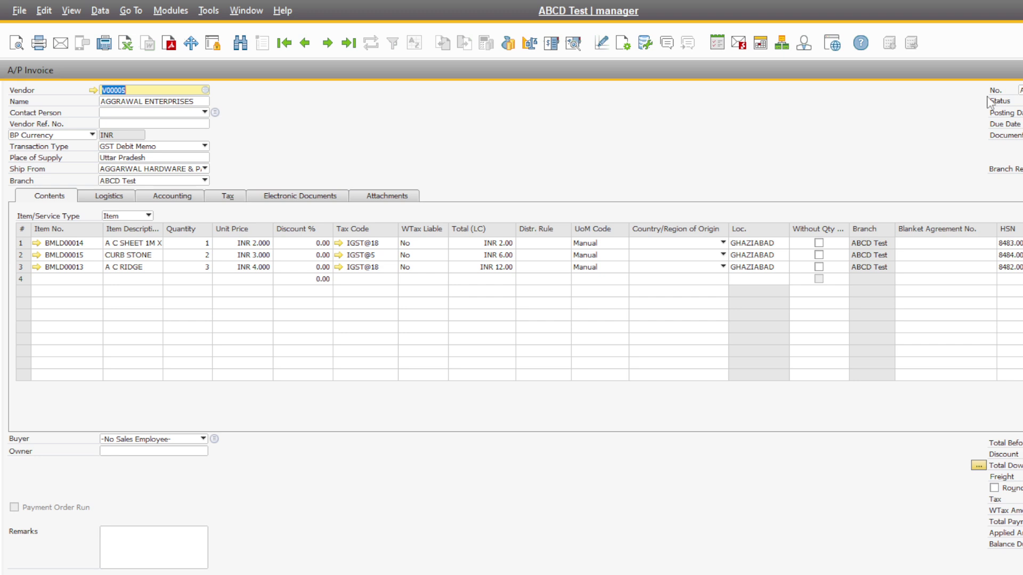
Step: Examine the warehouse stock of the first row's item in its master data record
click(34, 243)
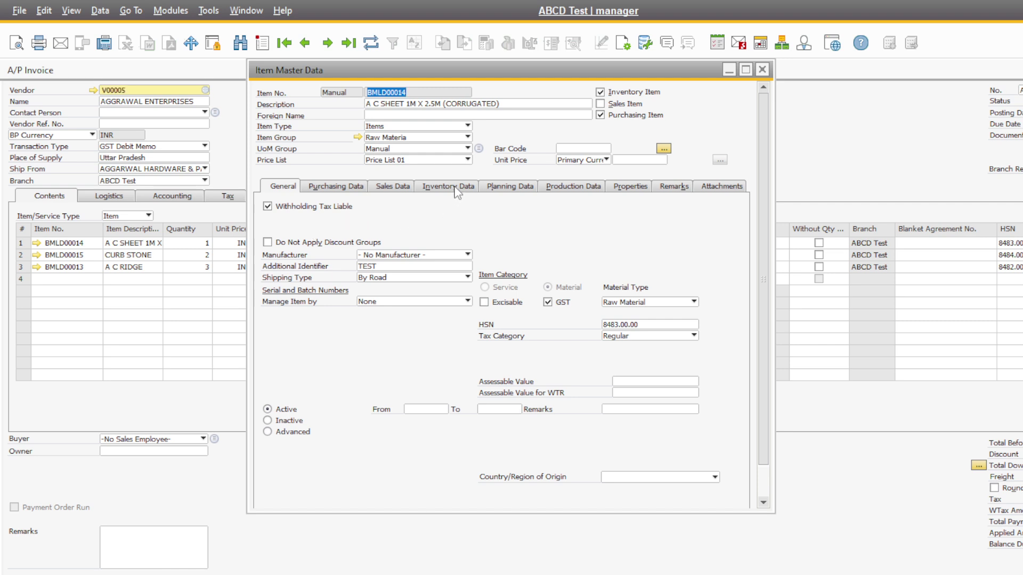
click(451, 187)
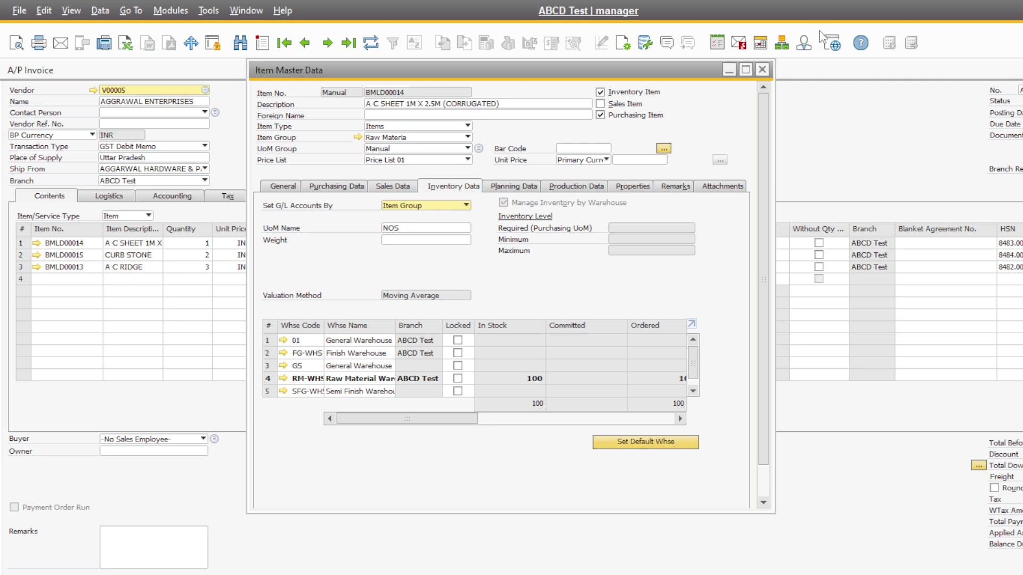
click(763, 72)
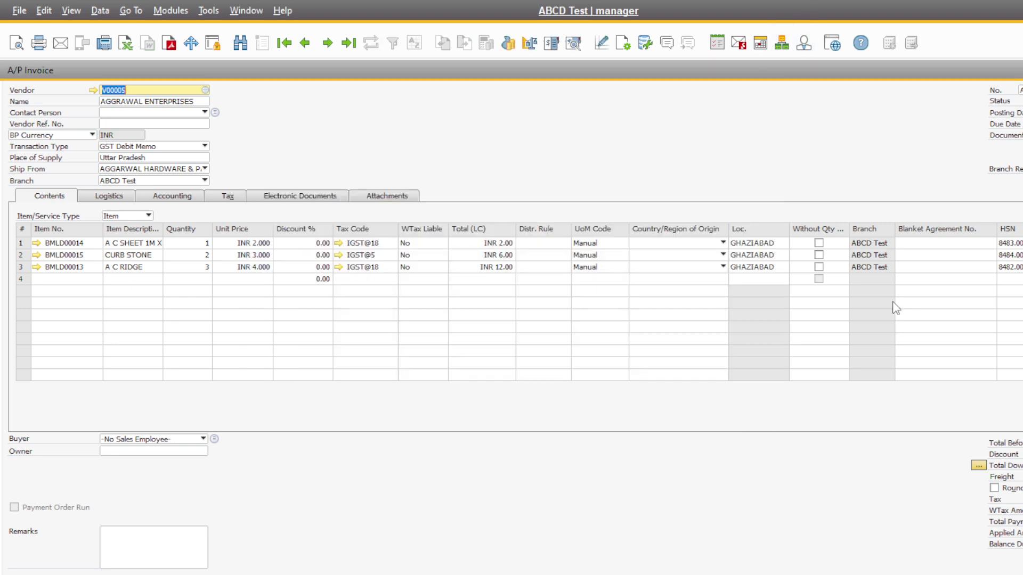
Step: Mark all three item rows of the A/P invoice as Without Qty
click(818, 243)
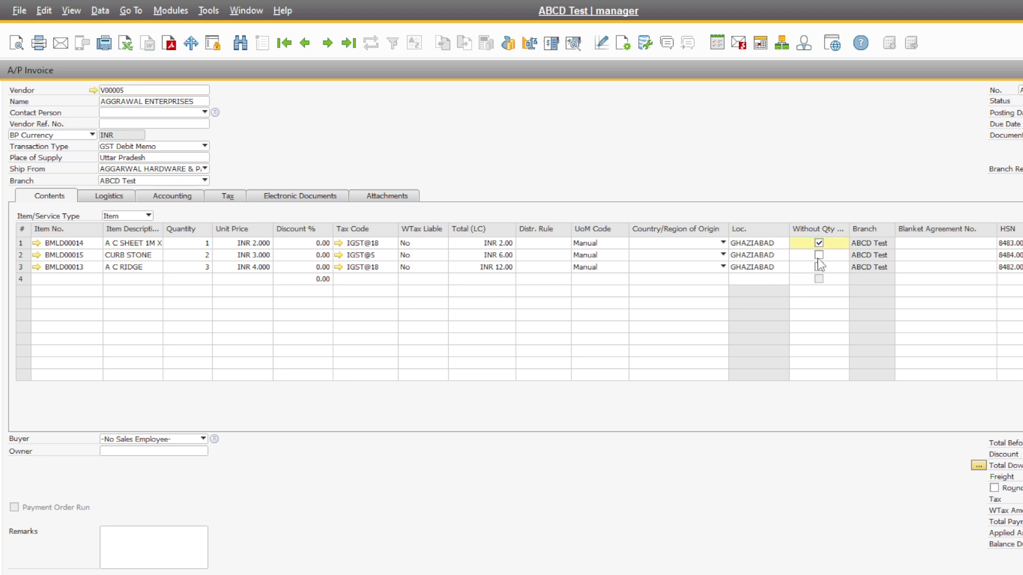
click(818, 255)
click(818, 268)
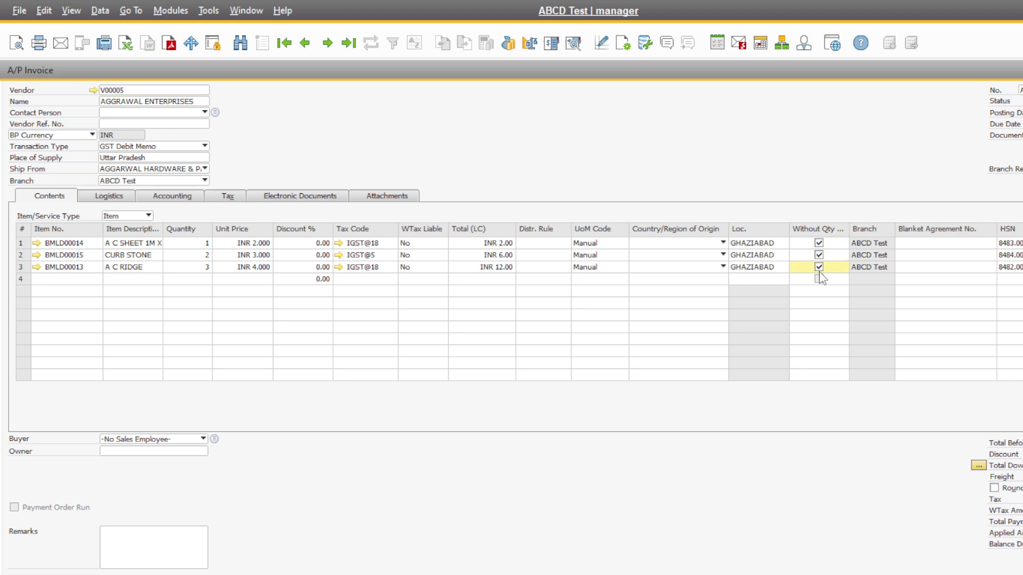
Step: Check the first row item's stock and item cost per warehouse in its inventory data before posting the invoice
click(36, 243)
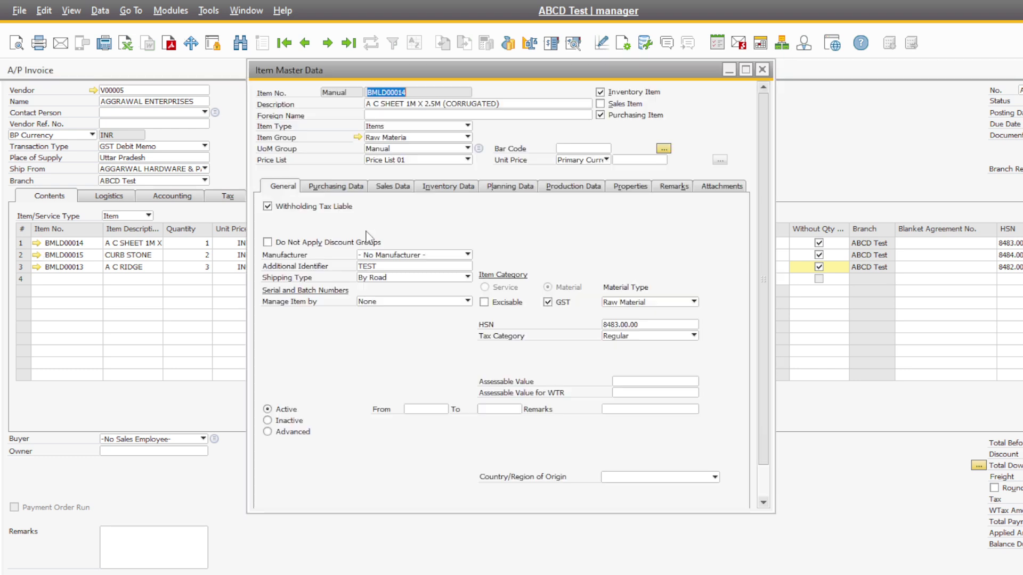
click(453, 188)
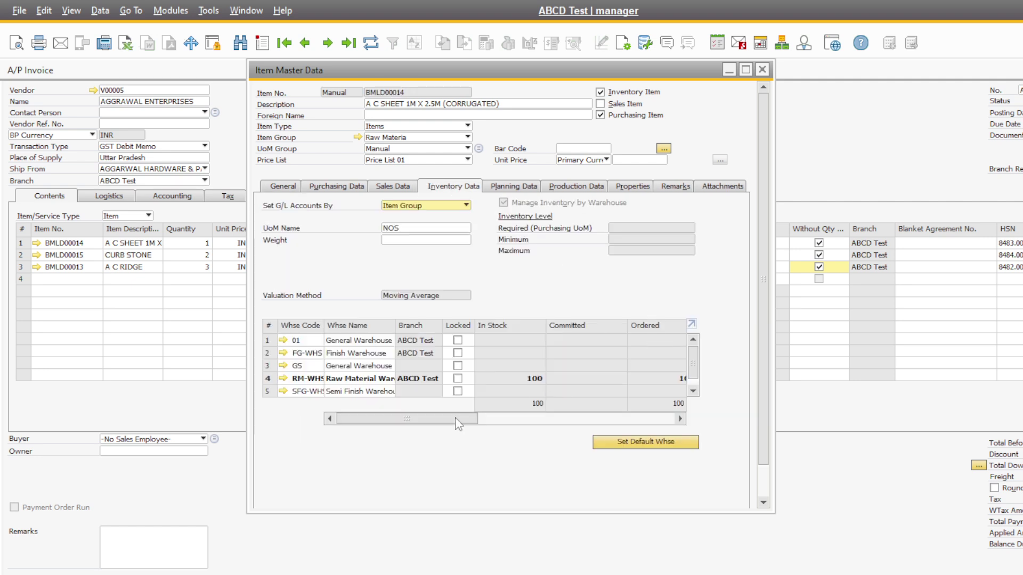
drag(455, 417, 668, 406)
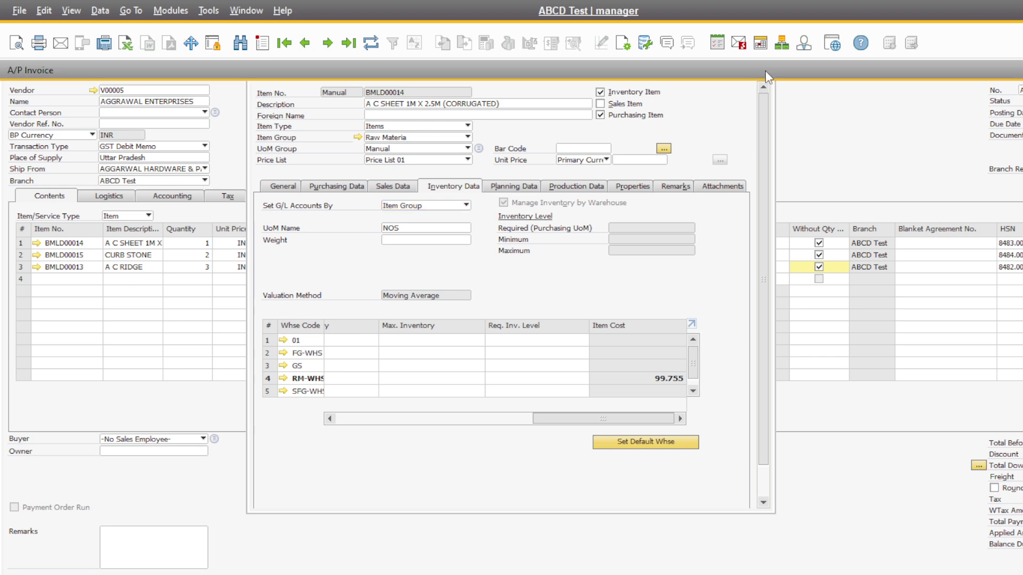
click(763, 70)
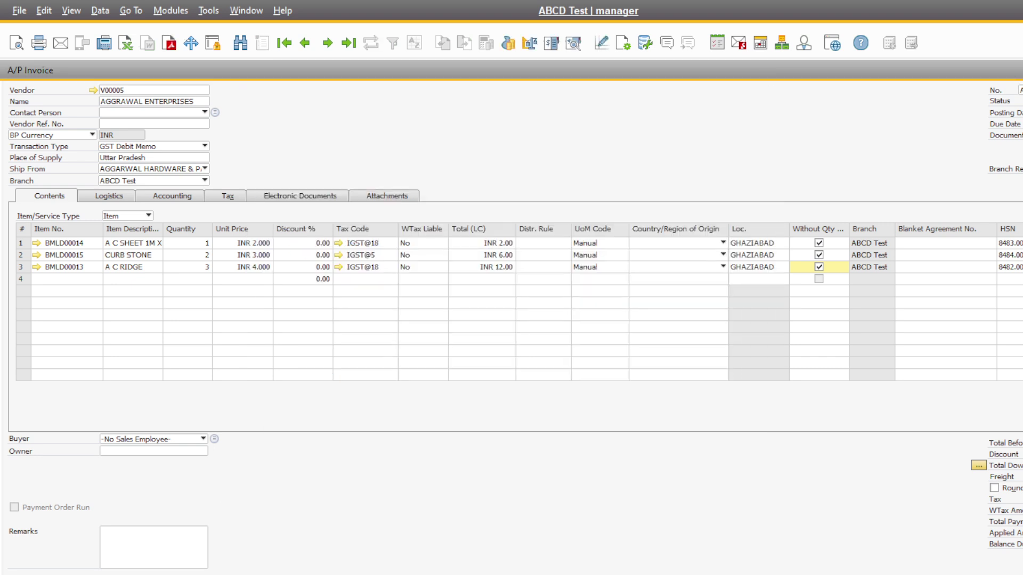
Step: Post the A/P invoice using Add & View and accept that it cannot be changed
click(40, 574)
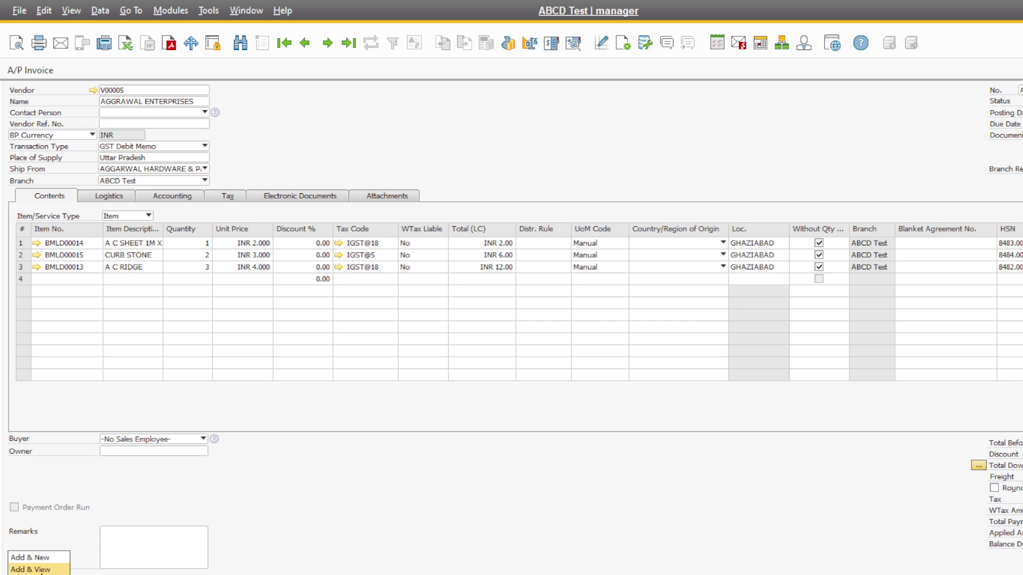
click(37, 567)
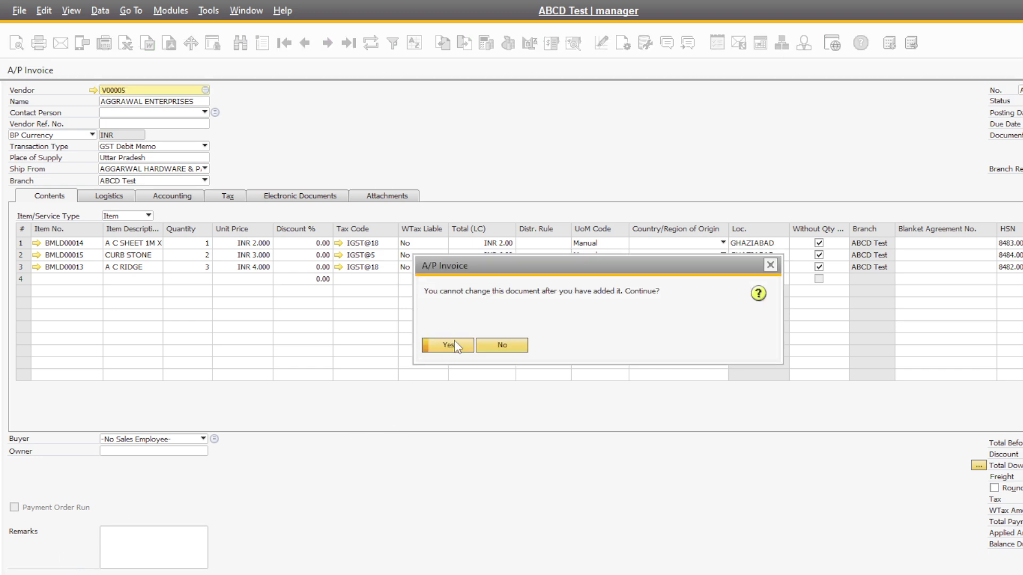
click(449, 346)
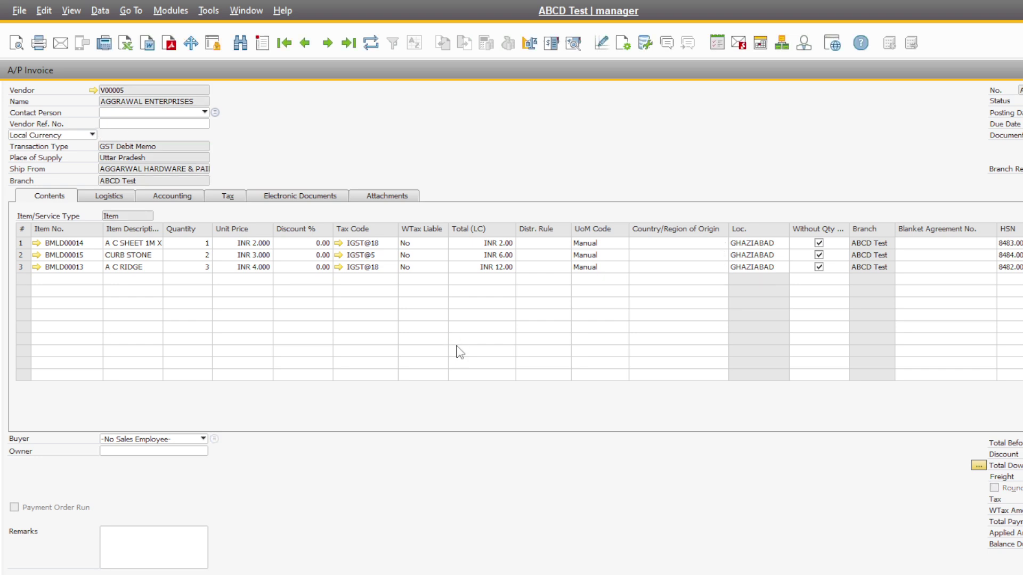
Step: Examine item BMLD00014's inventory data in an enlarged view after posting, including stock, ordered and available quantities per warehouse
click(36, 243)
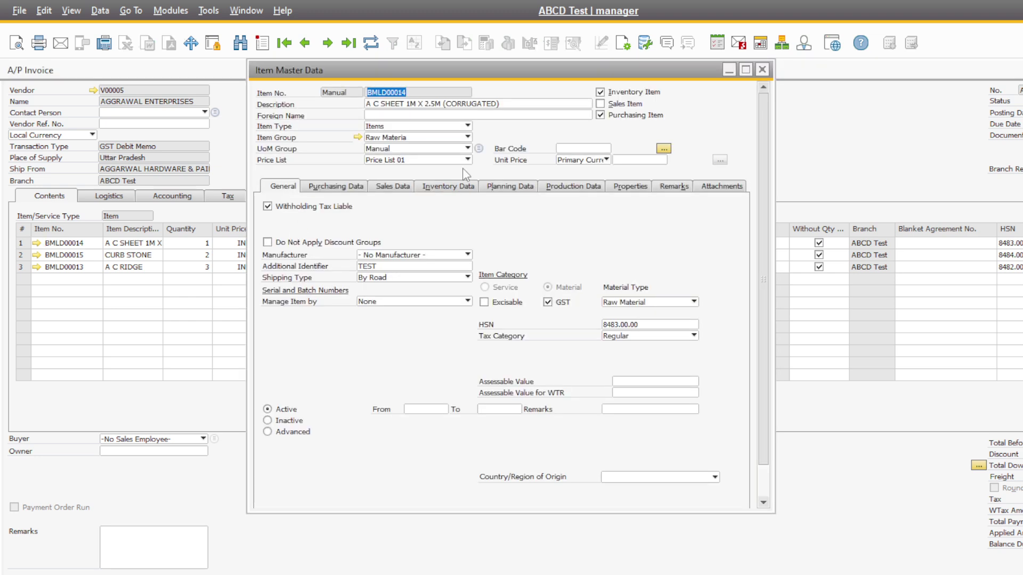
click(454, 189)
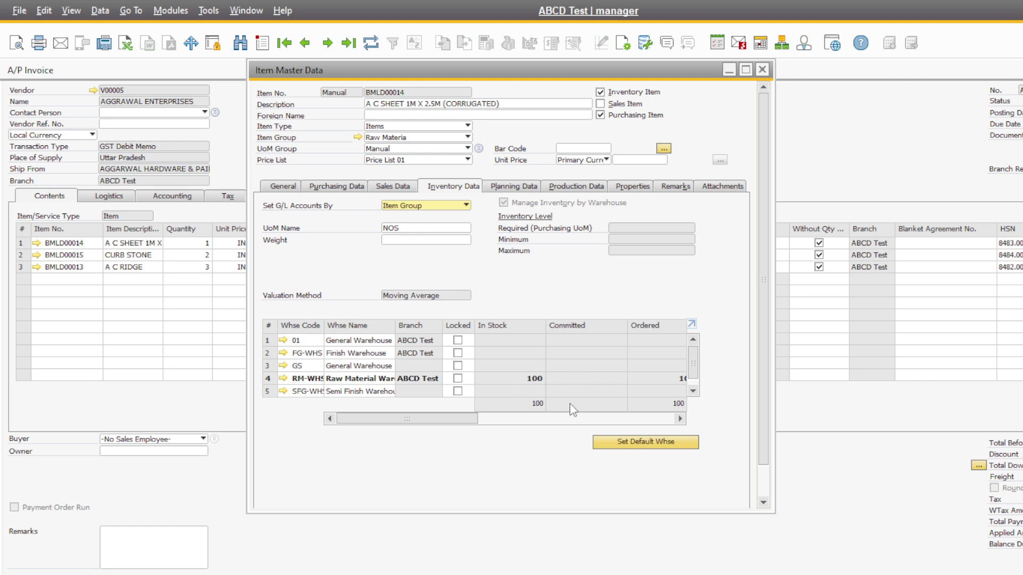
click(746, 69)
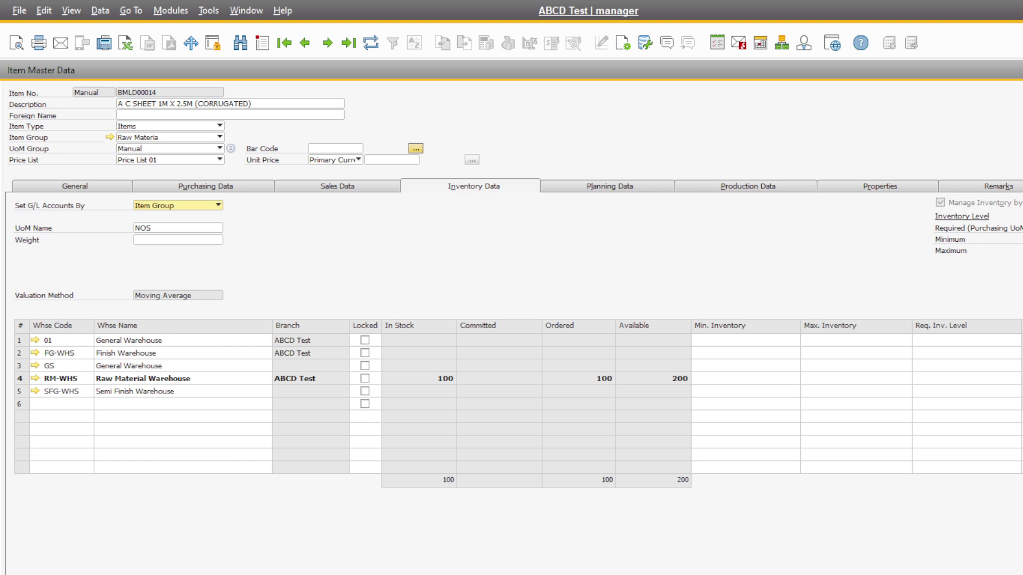
key(Escape)
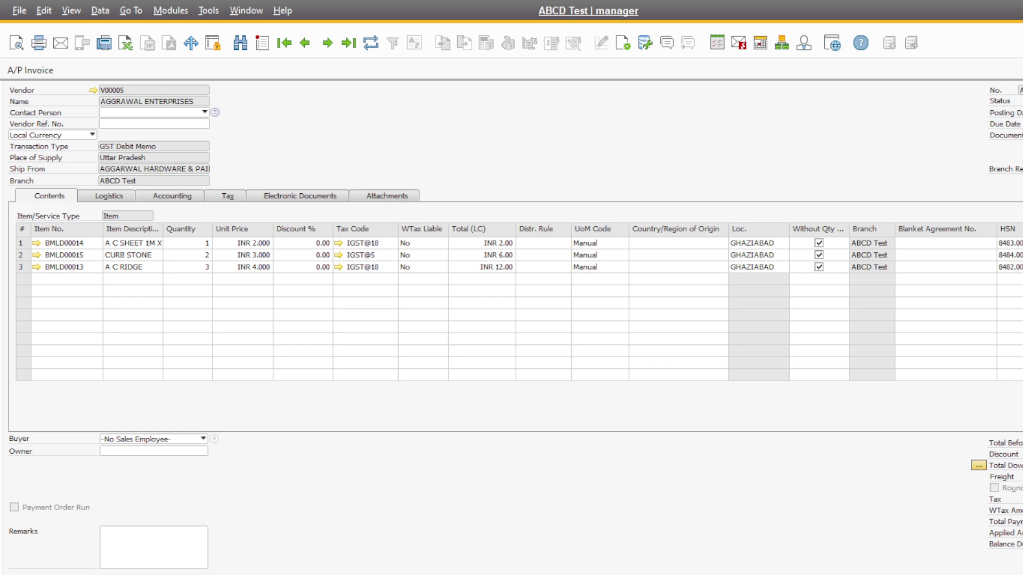
Step: Copy the item number from the first row of the posted invoice and close the invoice
right_click(75, 245)
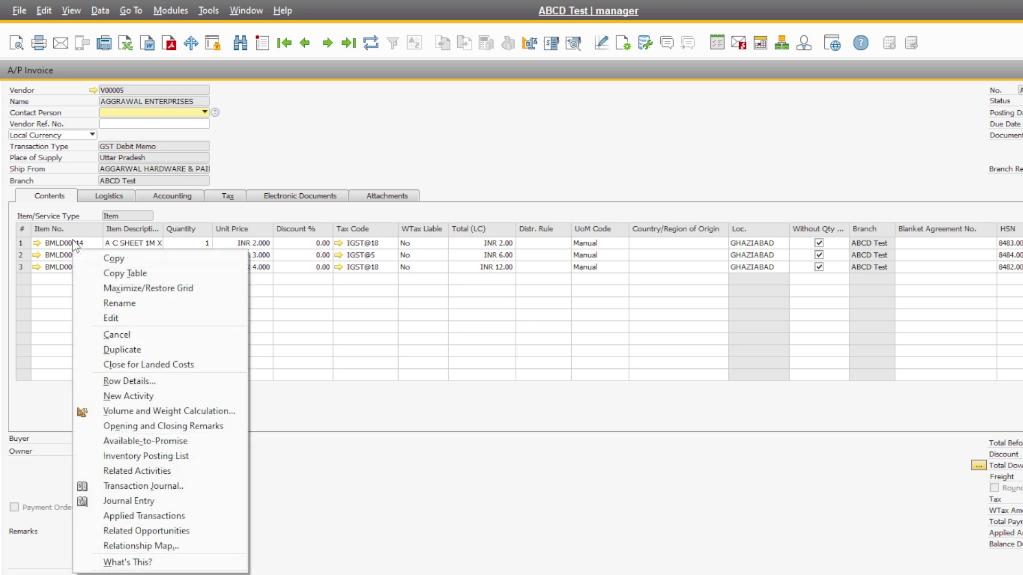
click(115, 259)
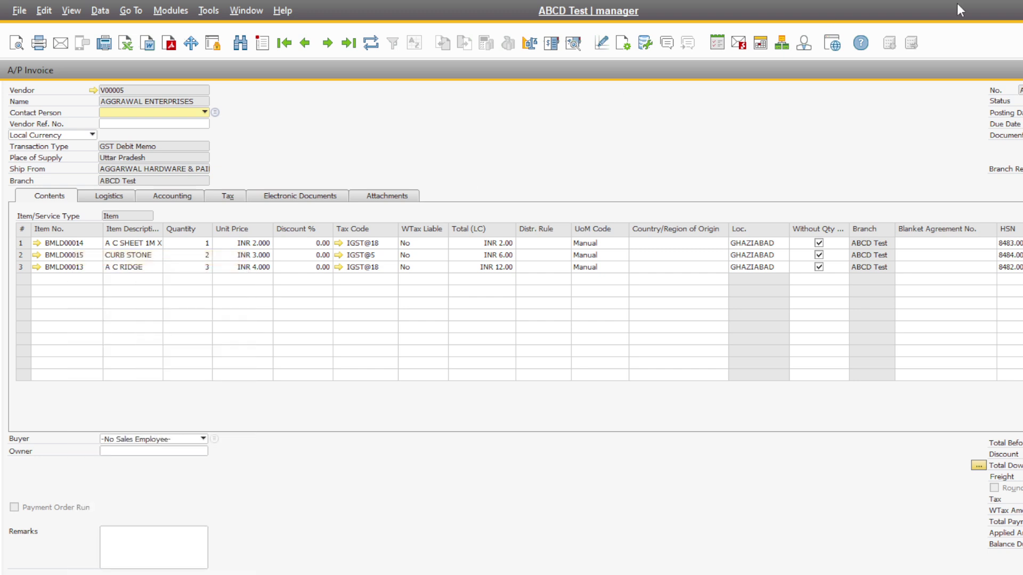
key(Escape)
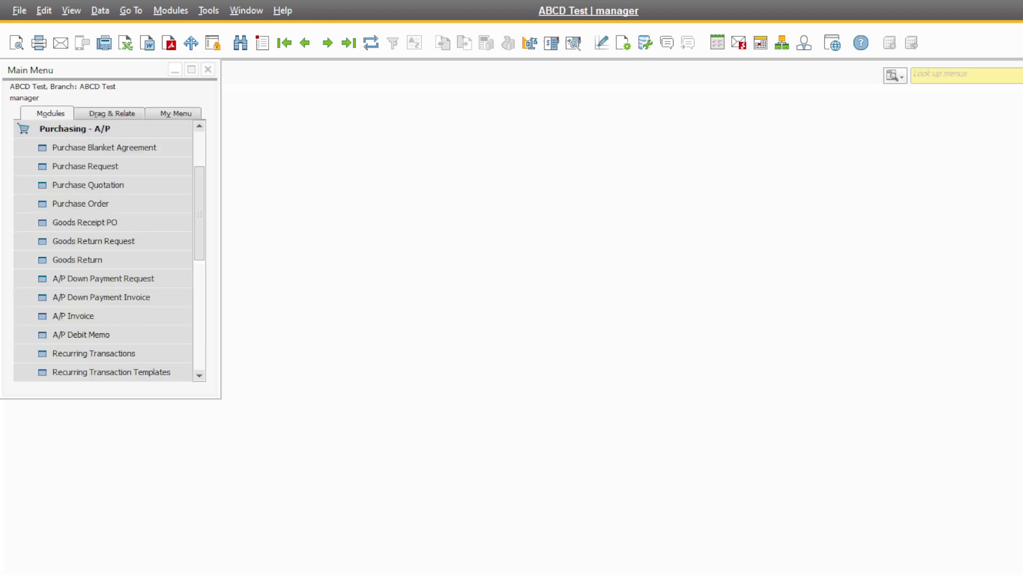
Step: Search the menus for "inve" and open the Inventory Audit Report's selection criteria
click(920, 76)
text(docu)
click(902, 78)
click(905, 109)
text(inve)
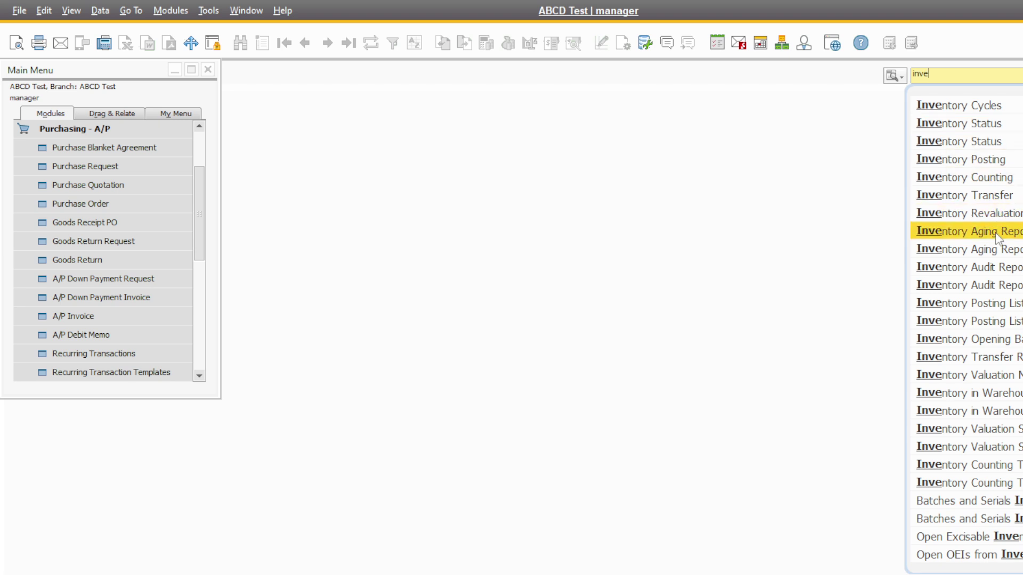
click(992, 285)
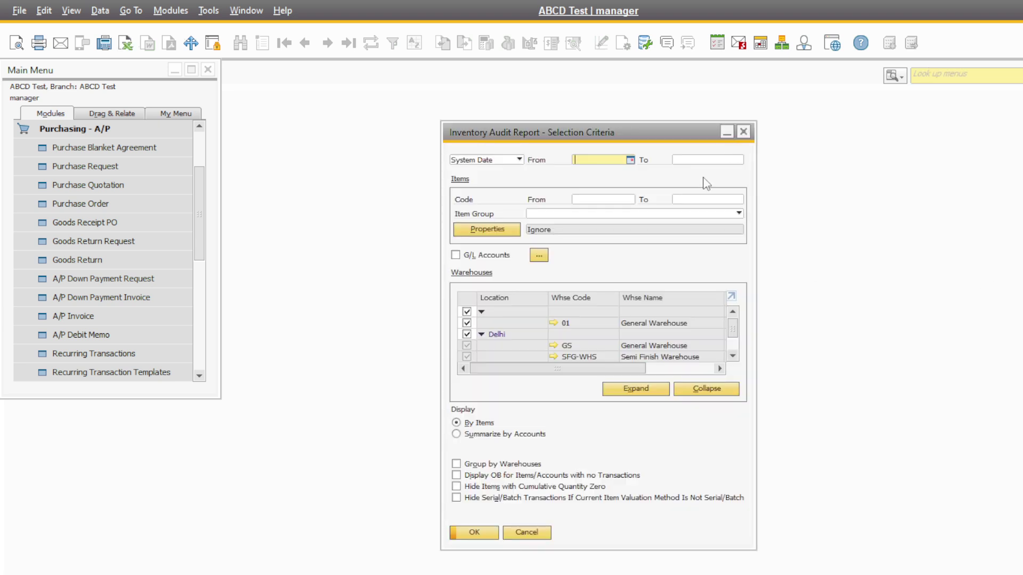
Step: Run the Inventory Audit Report for the item code range BMLD00014 to BMLD00014
click(597, 198)
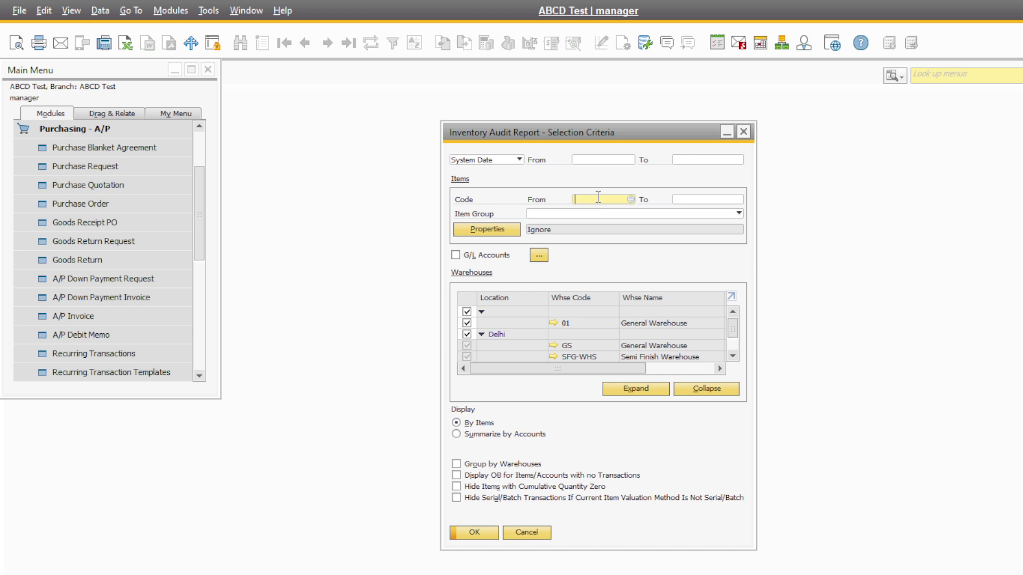
key(ctrl+v)
click(684, 201)
key(ctrl+v)
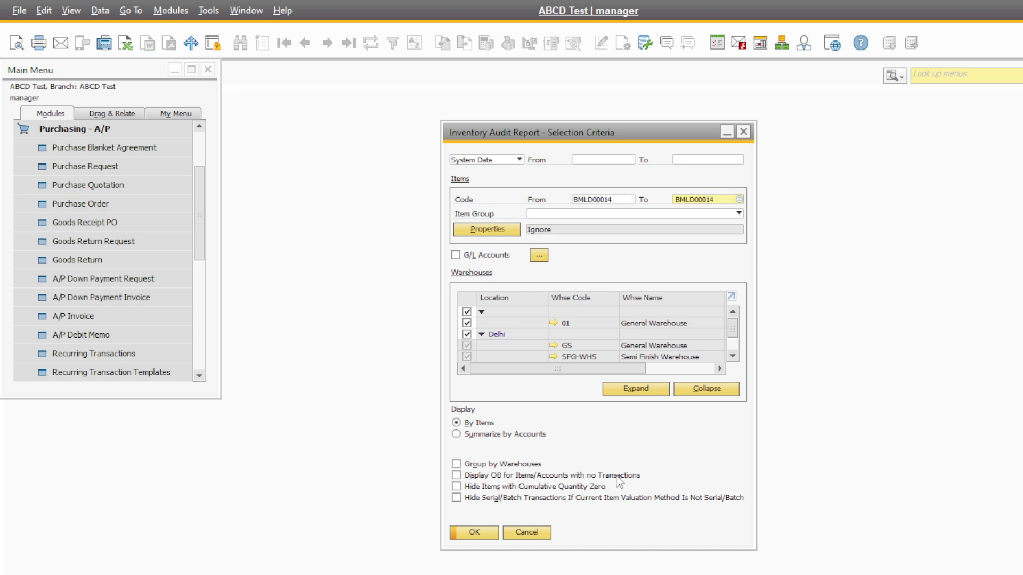
click(478, 531)
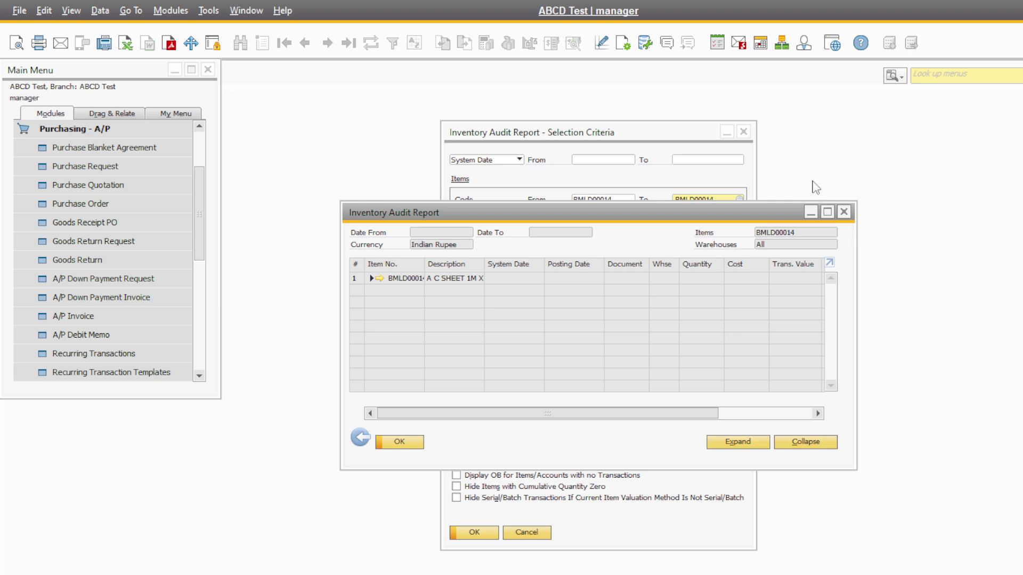
Step: Examine the item's individual transactions in the enlarged audit report, including quantity, cost and transaction value, and close the report
click(827, 211)
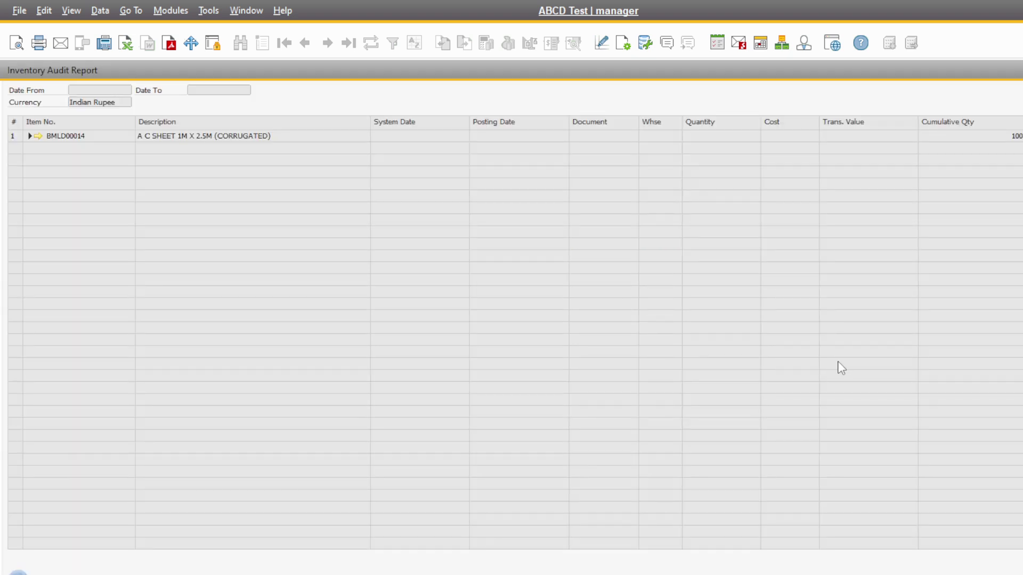
click(30, 136)
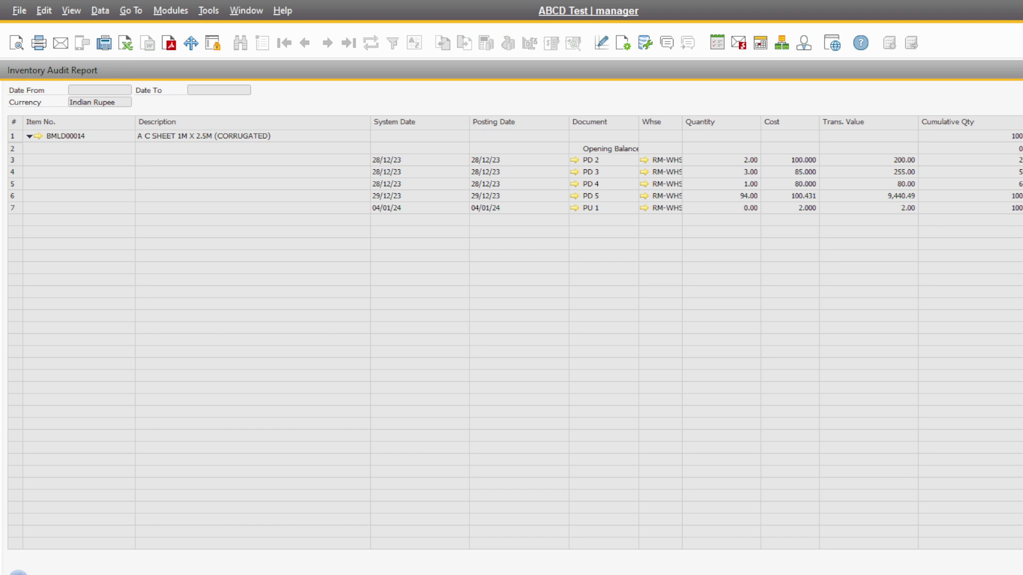
key(Escape)
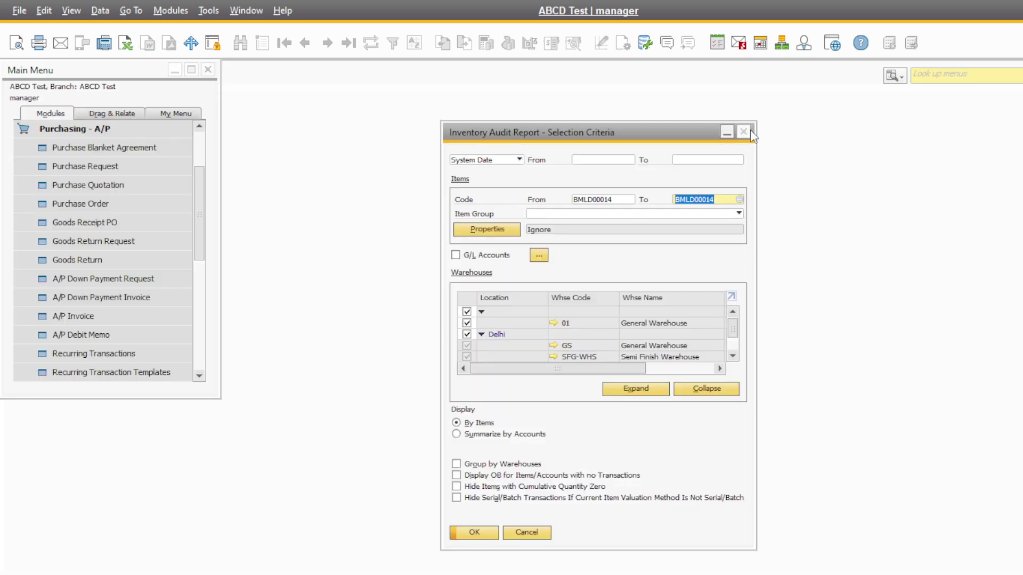
Step: Close the report criteria and the invoice, and open the Goods Receipt PO with item quantities 3, 4 and 5 in an enlarged window
click(749, 131)
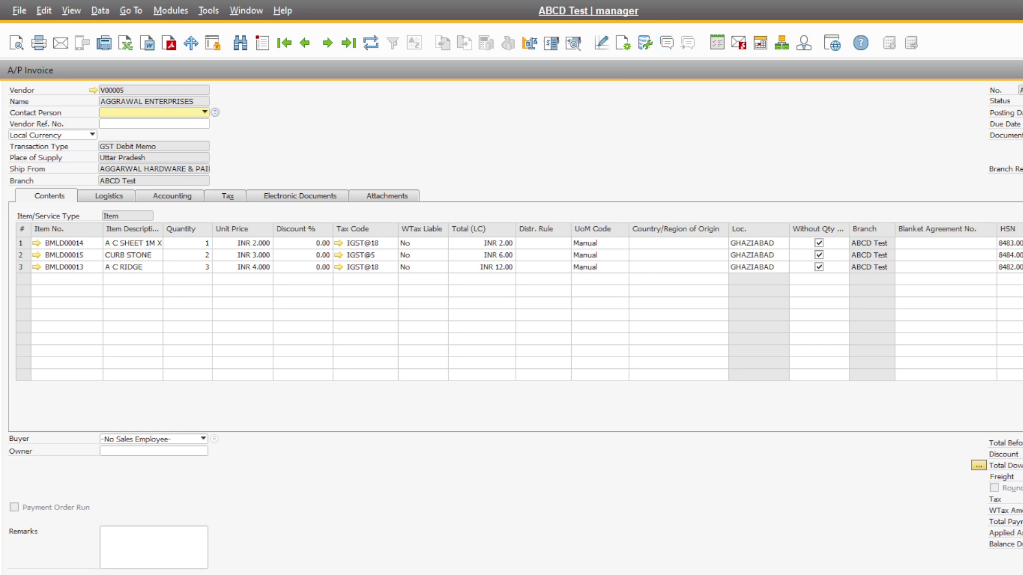
key(Escape)
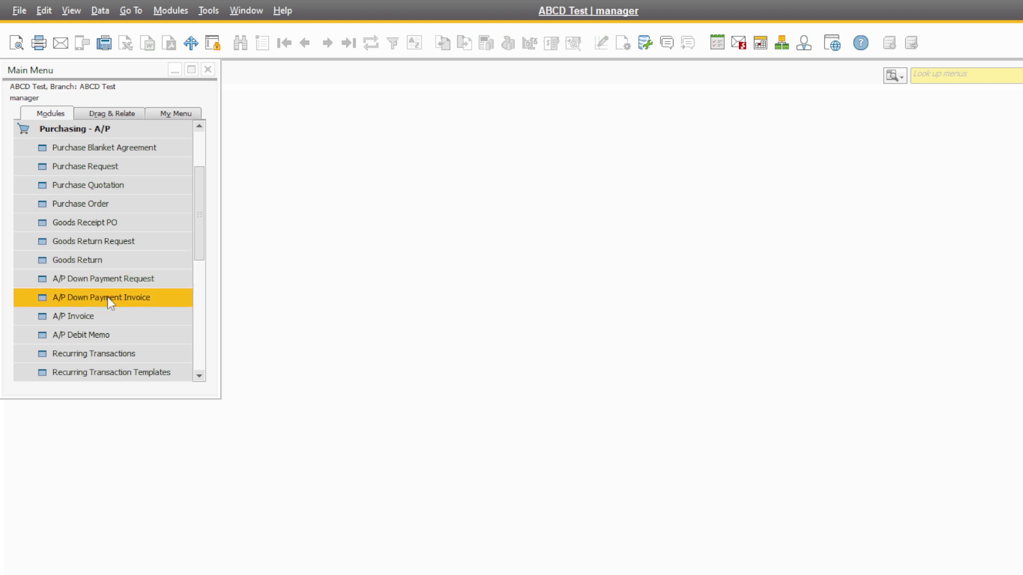
click(104, 222)
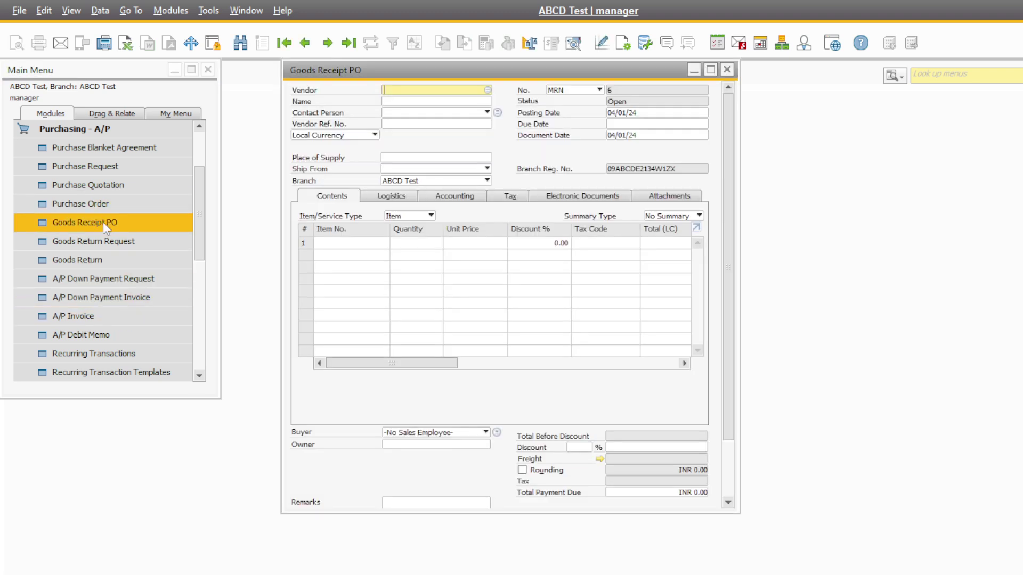
click(712, 70)
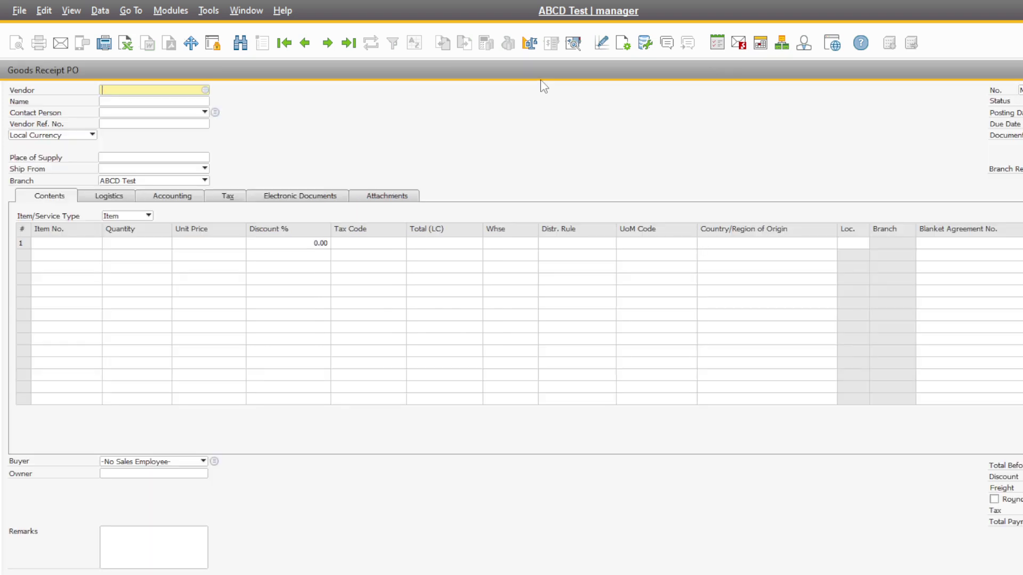
click(348, 46)
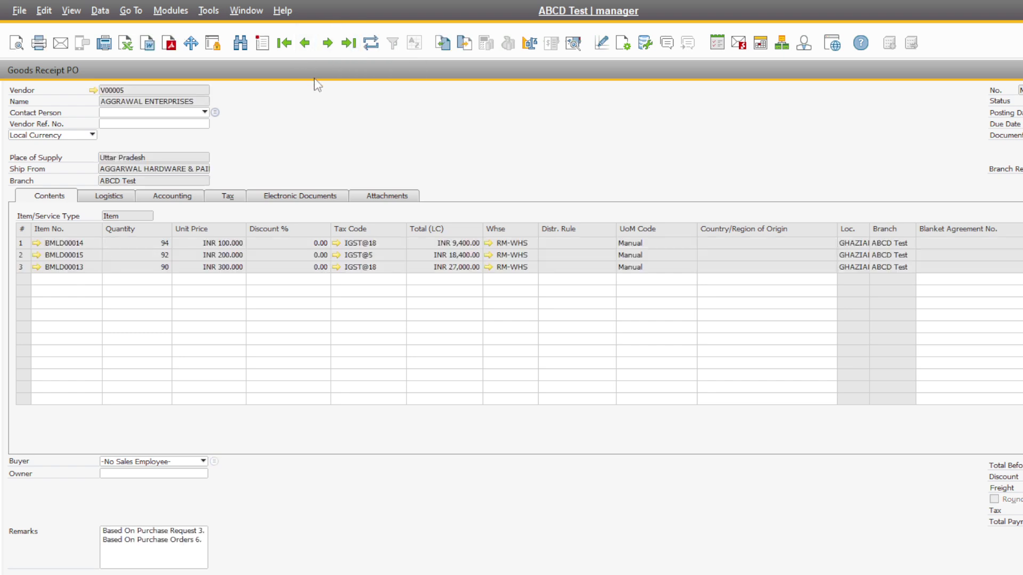
click(307, 45)
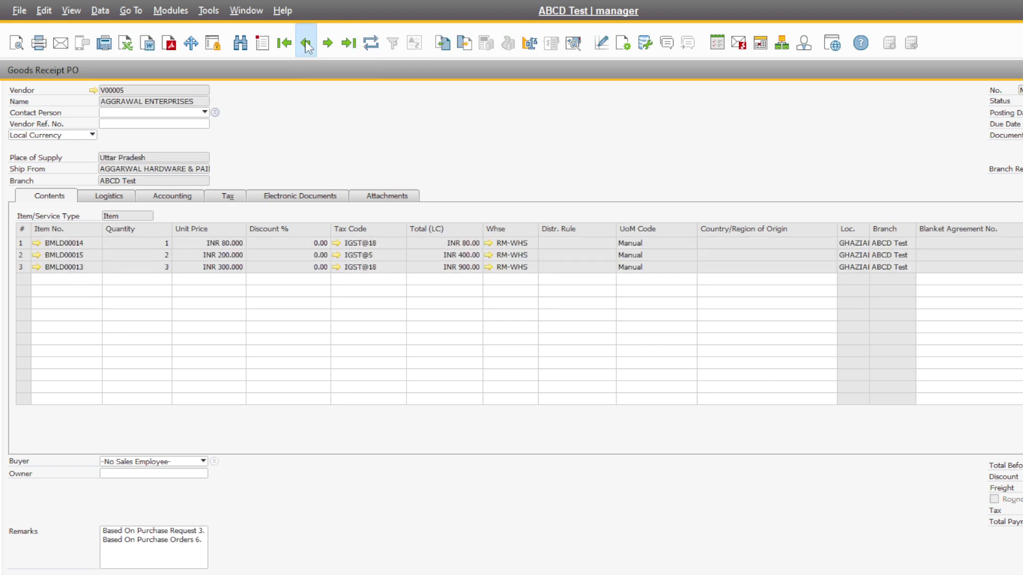
click(306, 45)
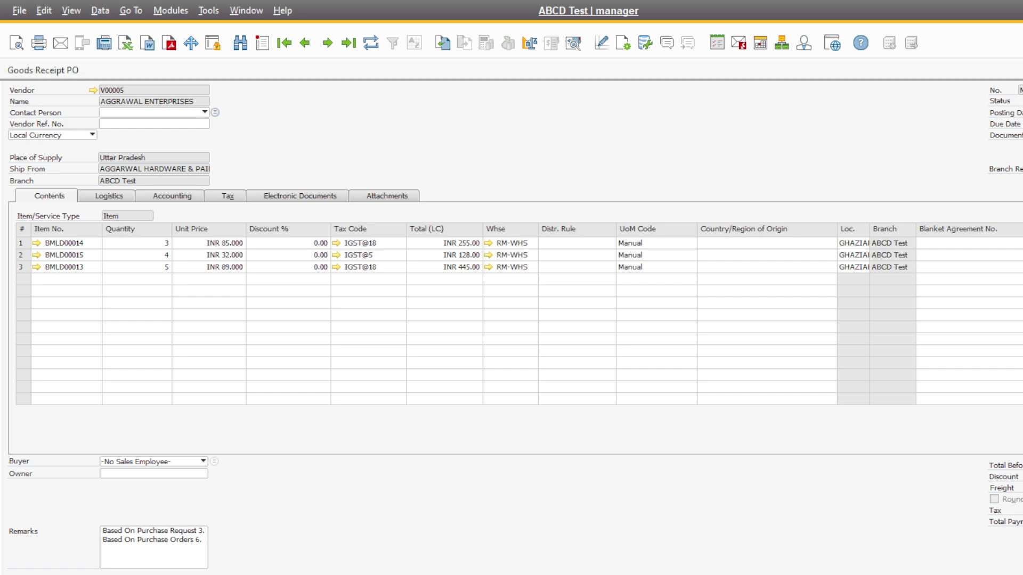
Step: Copy the Goods Receipt PO to an A/P invoice and add the invoice, confirming that it cannot be changed
click(151, 112)
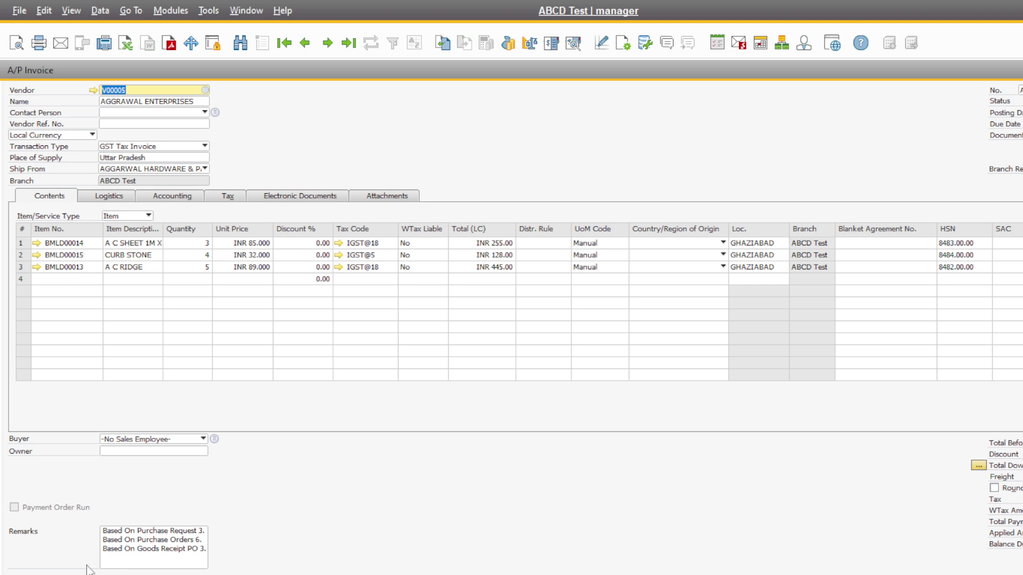
key(Return)
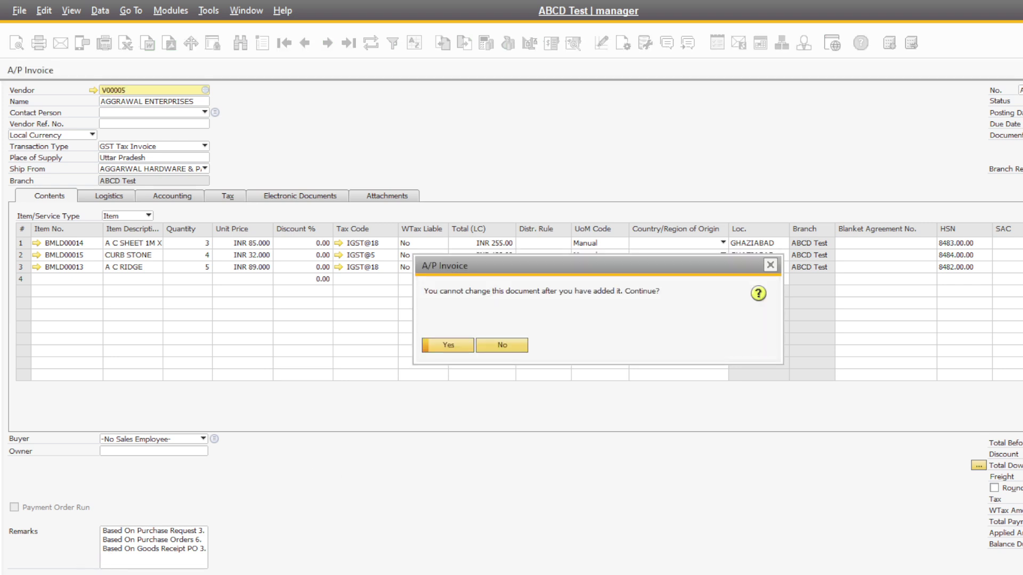
click(449, 345)
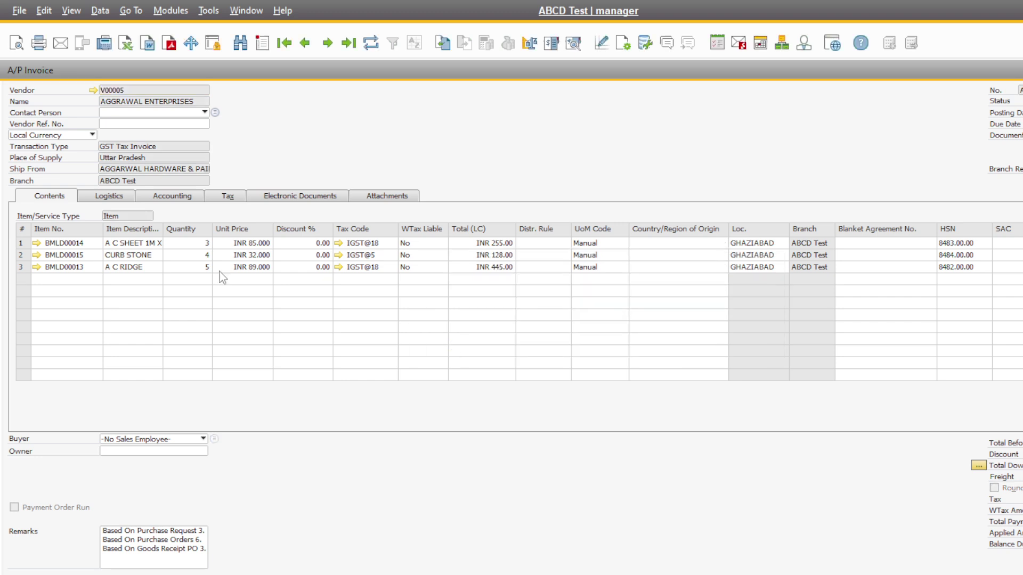
Step: Copy the item table of the added A/P invoice and close both the invoice and the Goods Receipt PO
right_click(23, 229)
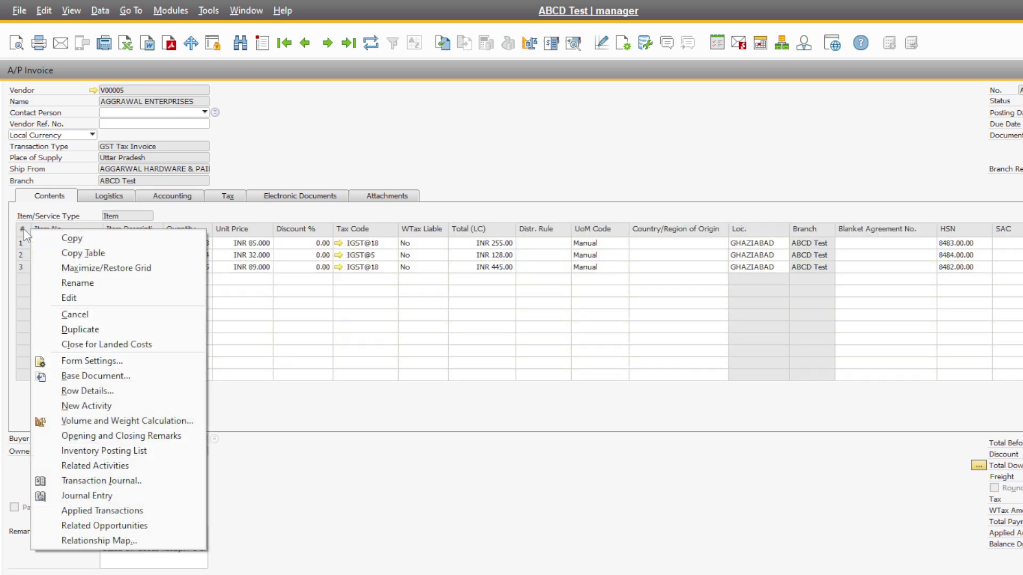
click(74, 258)
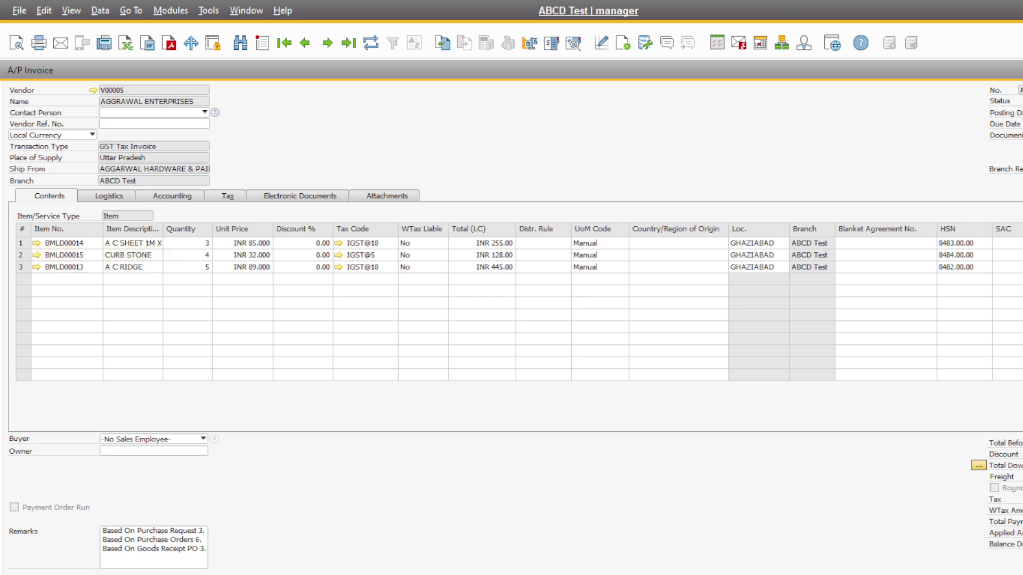
key(ctrl+Tab)
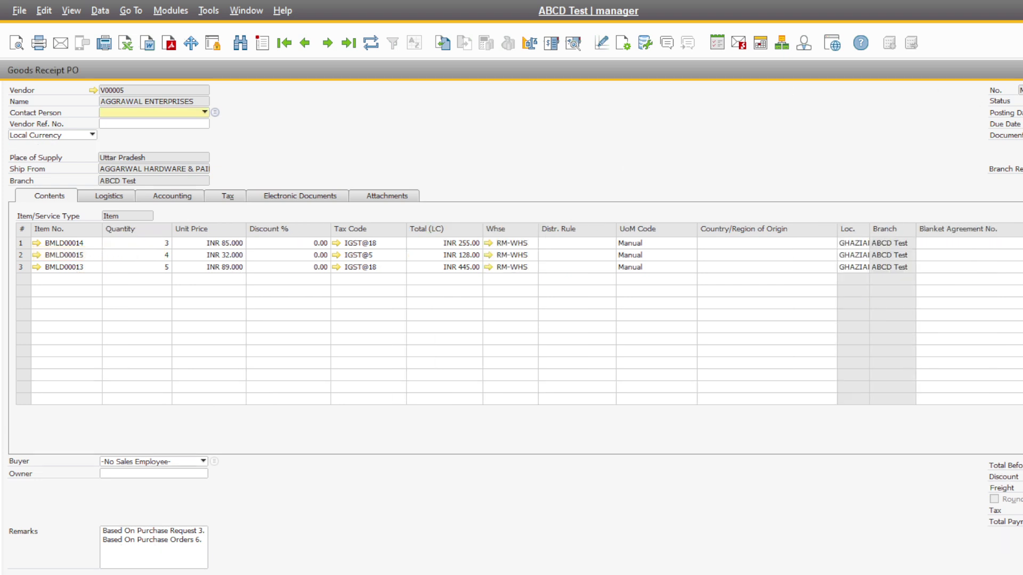
key(Escape)
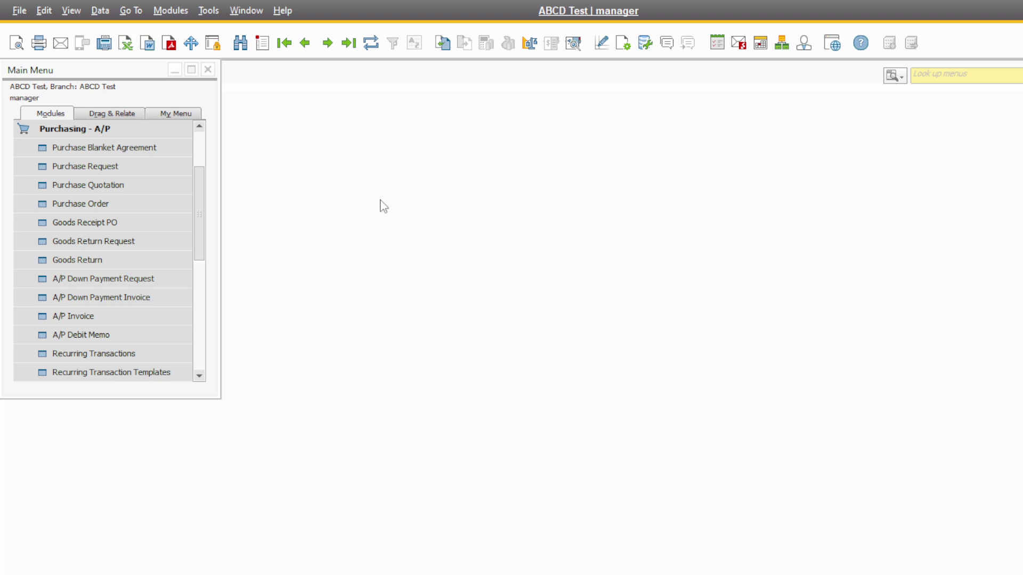
Step: Start a new A/P invoice for vendor AGGRAWAL ENTERPRISES with the transaction type GST Debit Memo
click(96, 318)
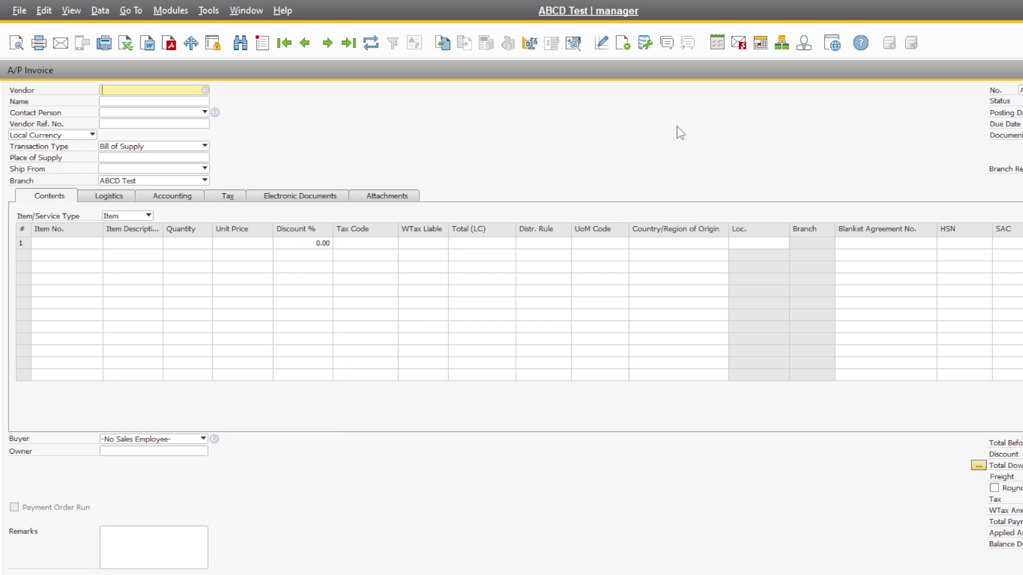
key(Tab)
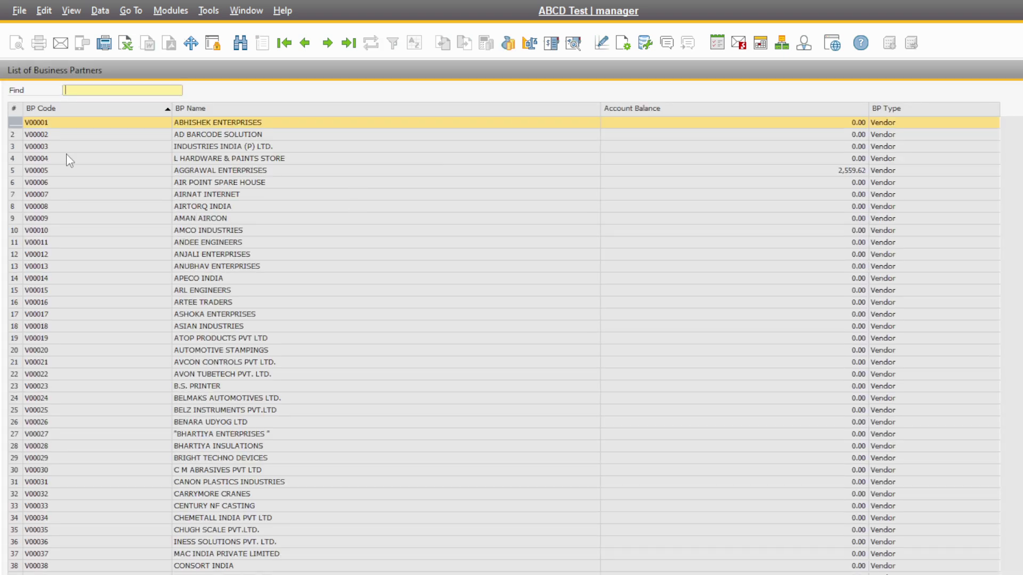
click(43, 170)
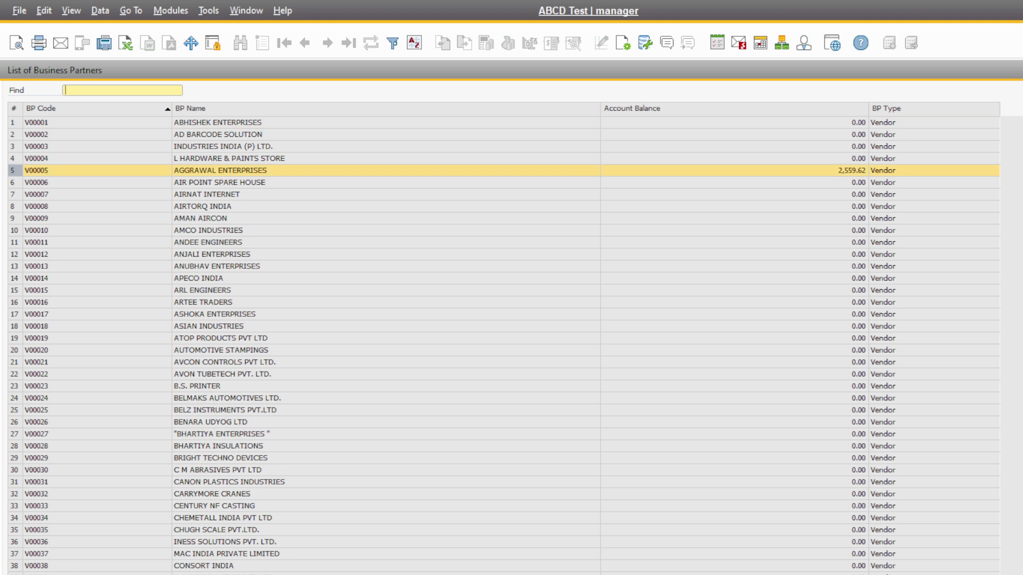
key(Return)
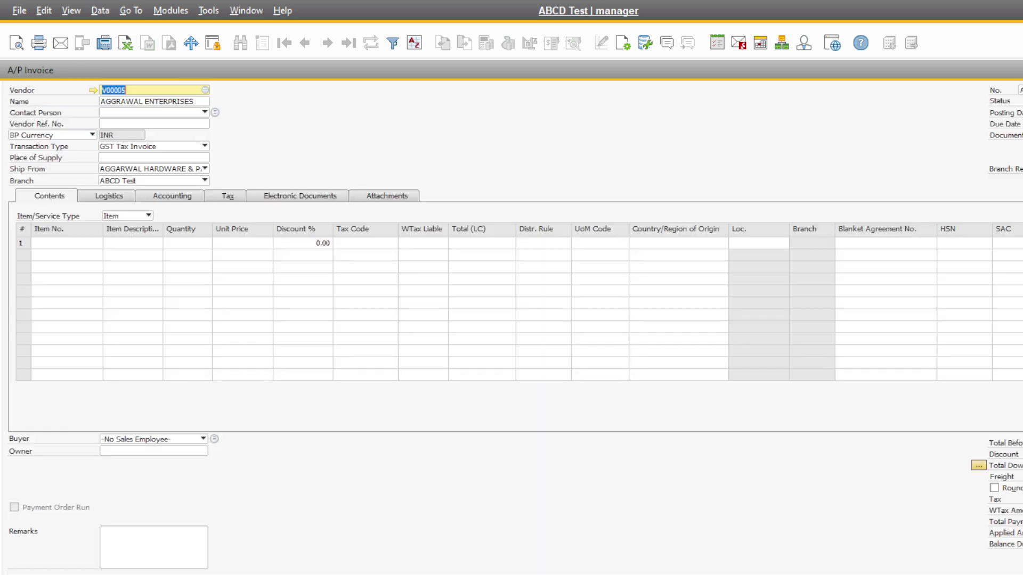
click(205, 146)
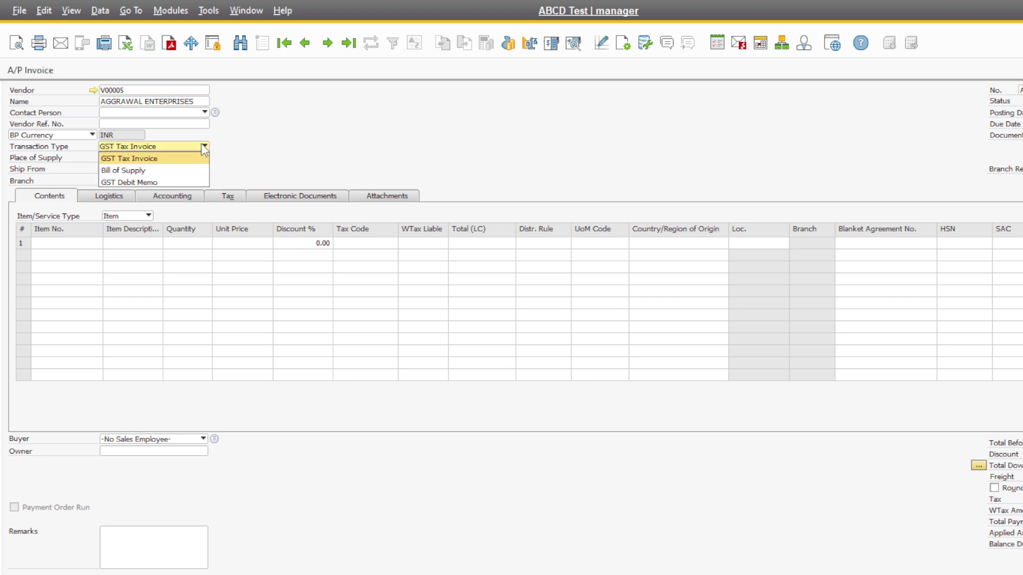
click(164, 181)
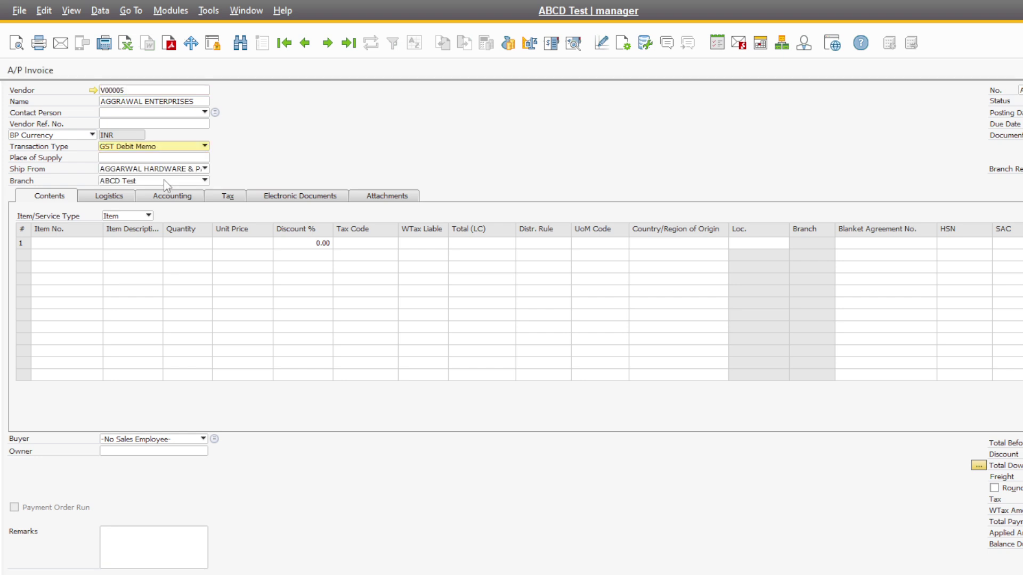
Step: Paste the copied item rows into the invoice's item table, treating the copied contents as including header information
click(75, 243)
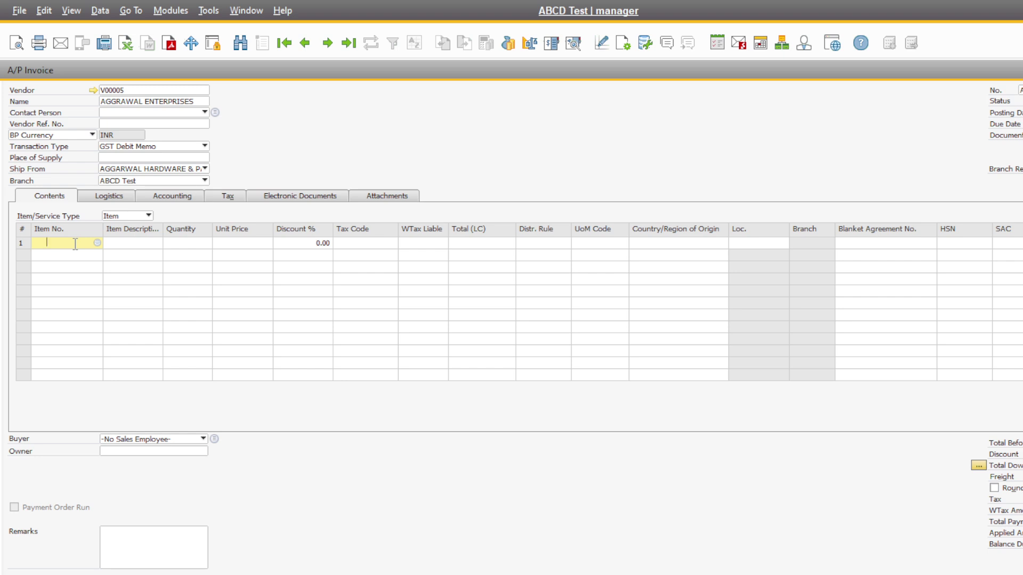
key(ctrl+v)
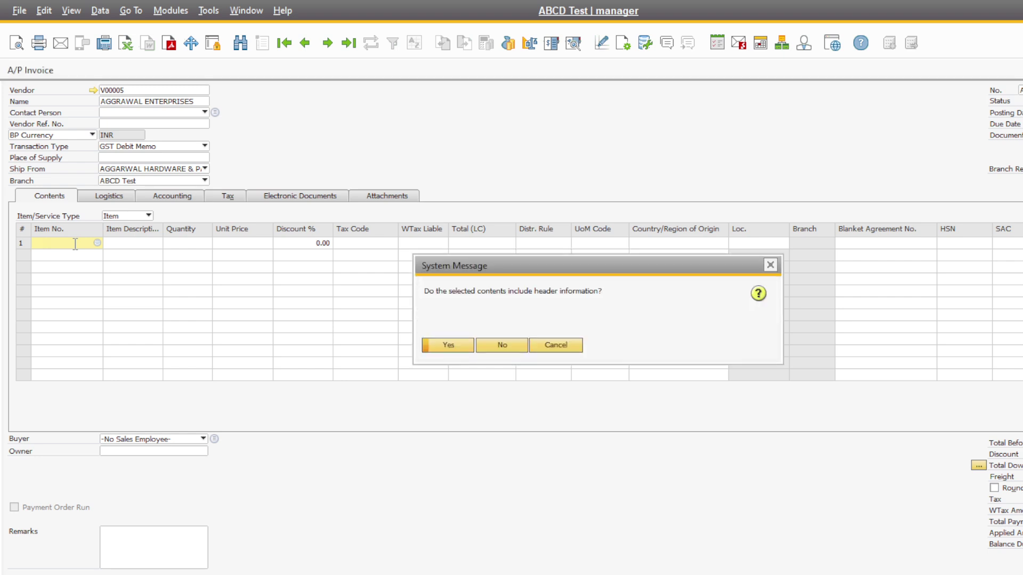
click(470, 346)
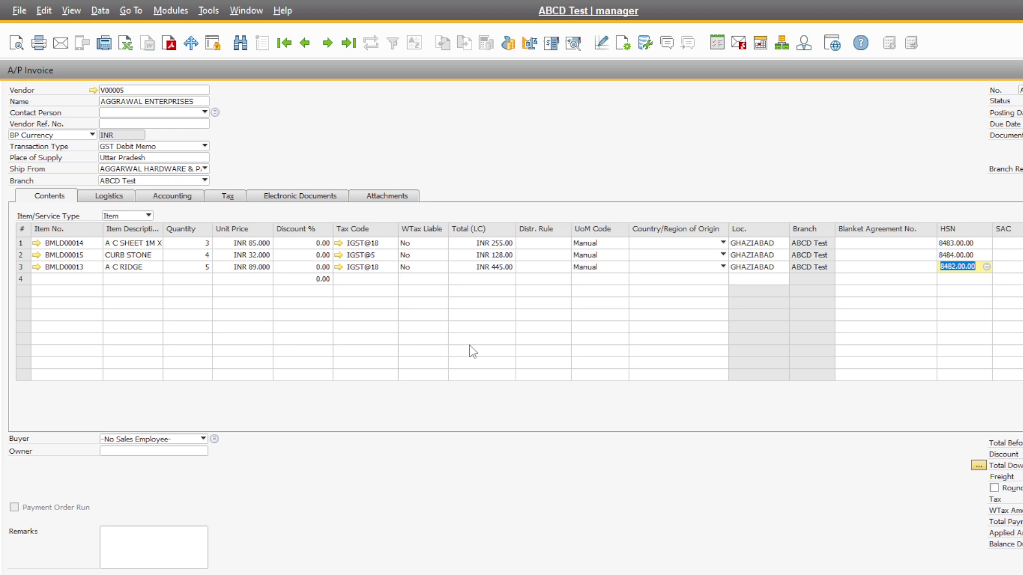
Step: Make the Without Qty Posting column visible and active in the A/P invoice's form settings
click(625, 43)
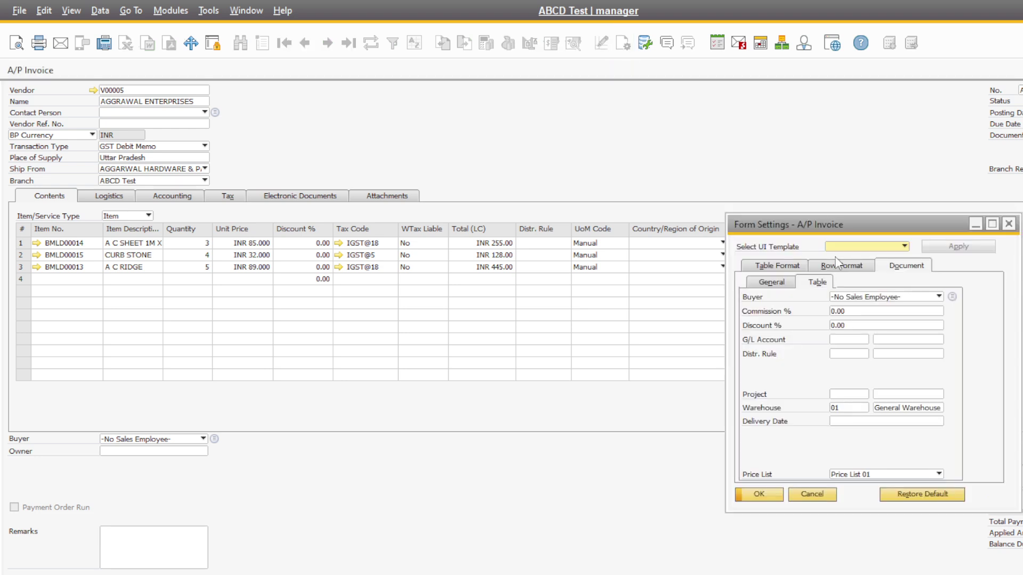
click(802, 266)
click(829, 280)
text(with)
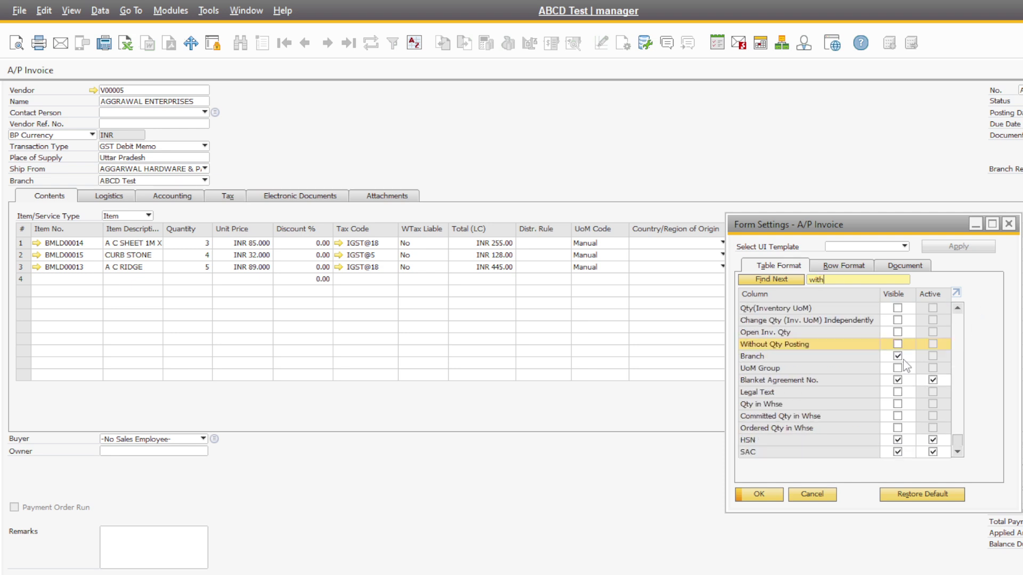
click(899, 346)
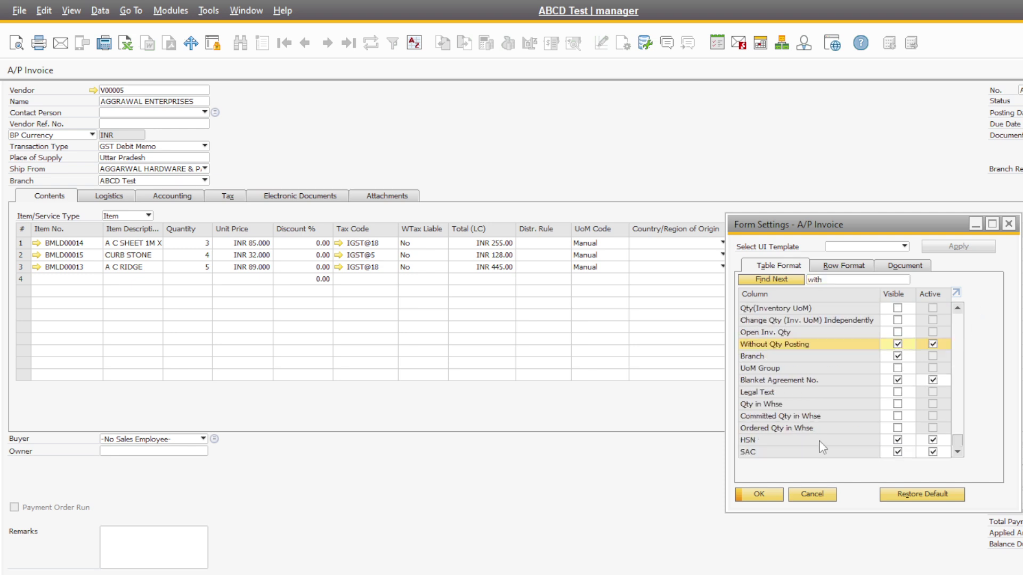
click(770, 493)
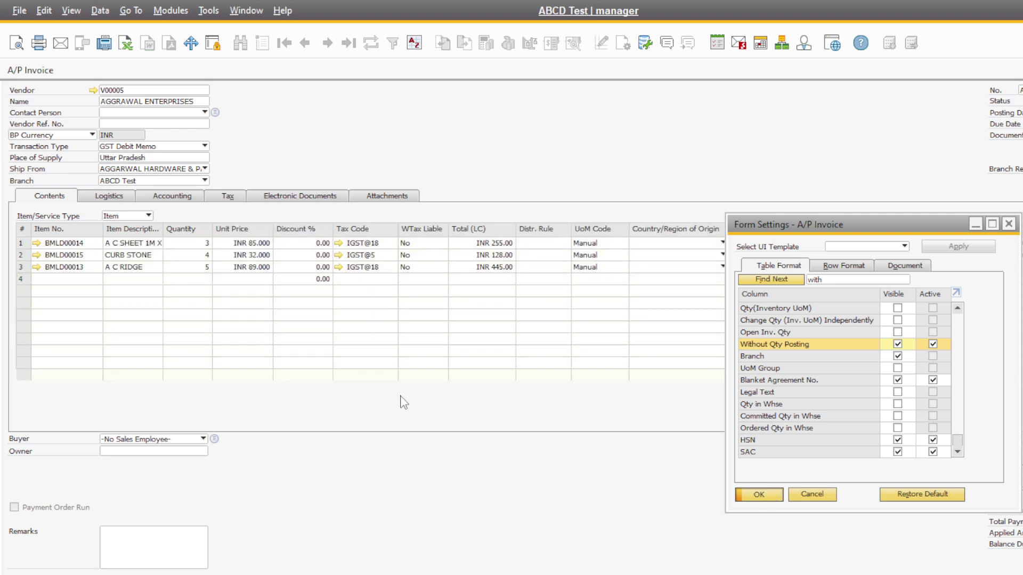
Step: Set the unit prices of the three item rows to 2, 3 and 4, and try to add the invoice
click(259, 243)
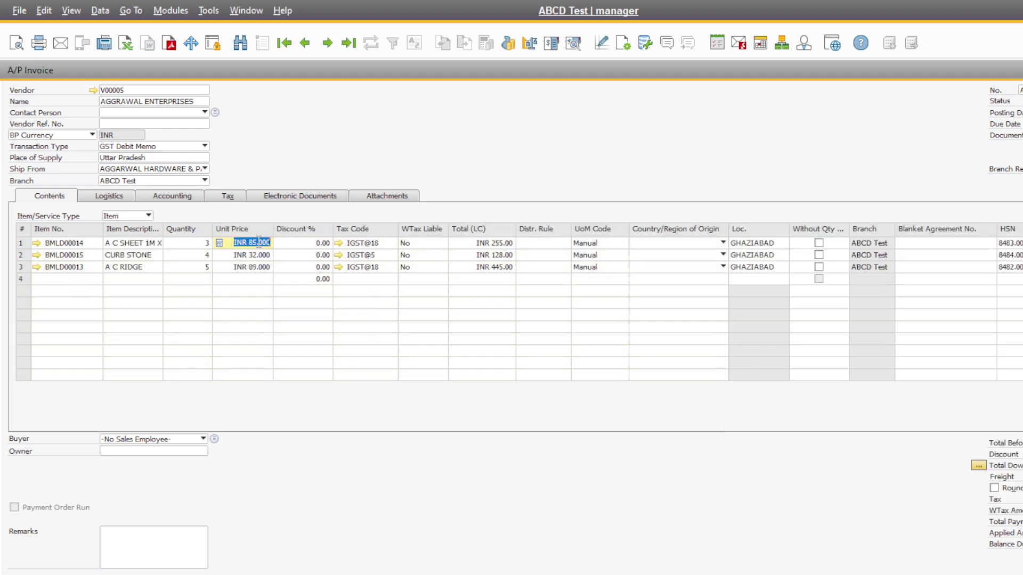
text(2)
click(261, 254)
text(3)
click(266, 270)
click(267, 268)
text(4)
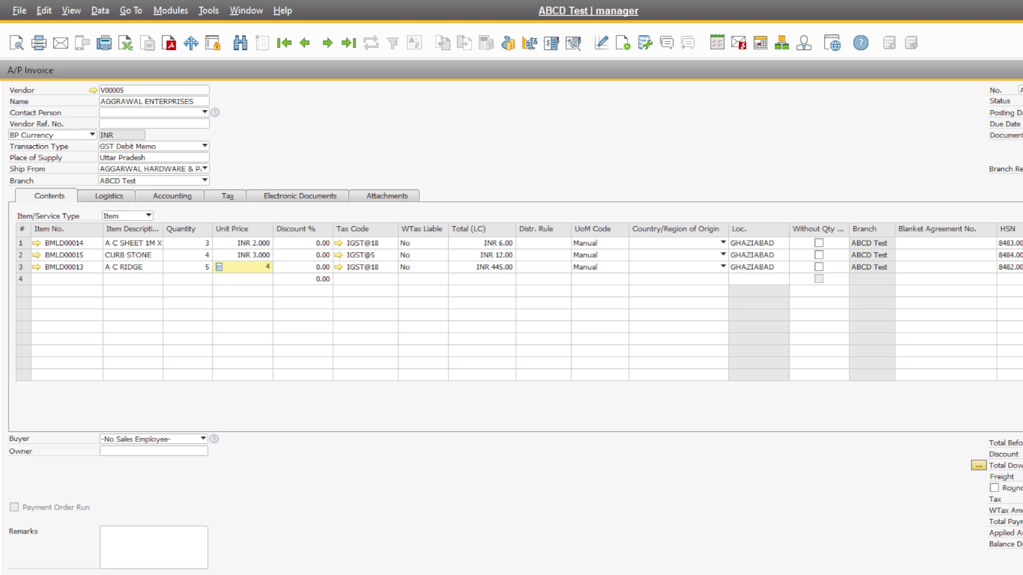
key(Tab)
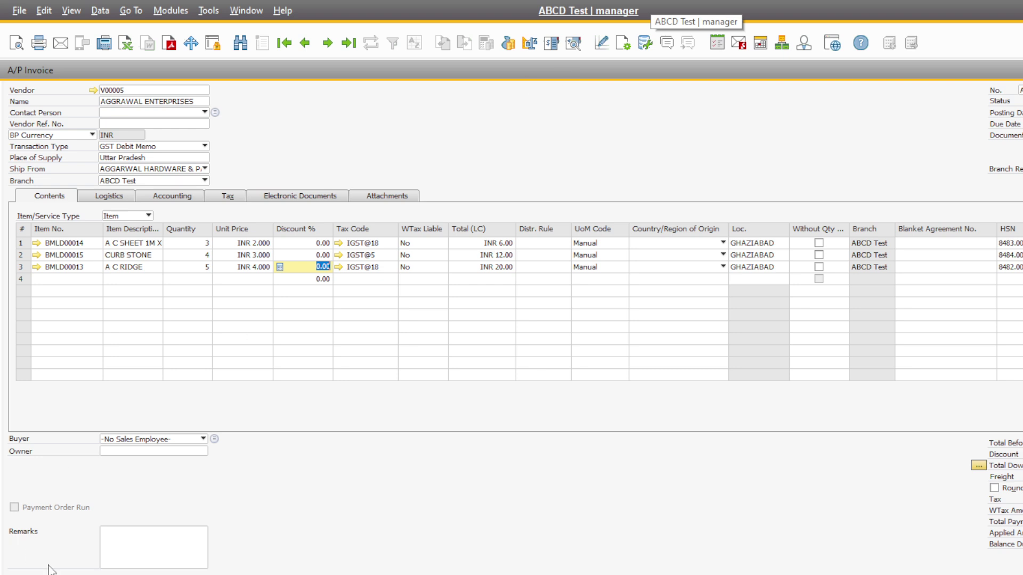
key(Return)
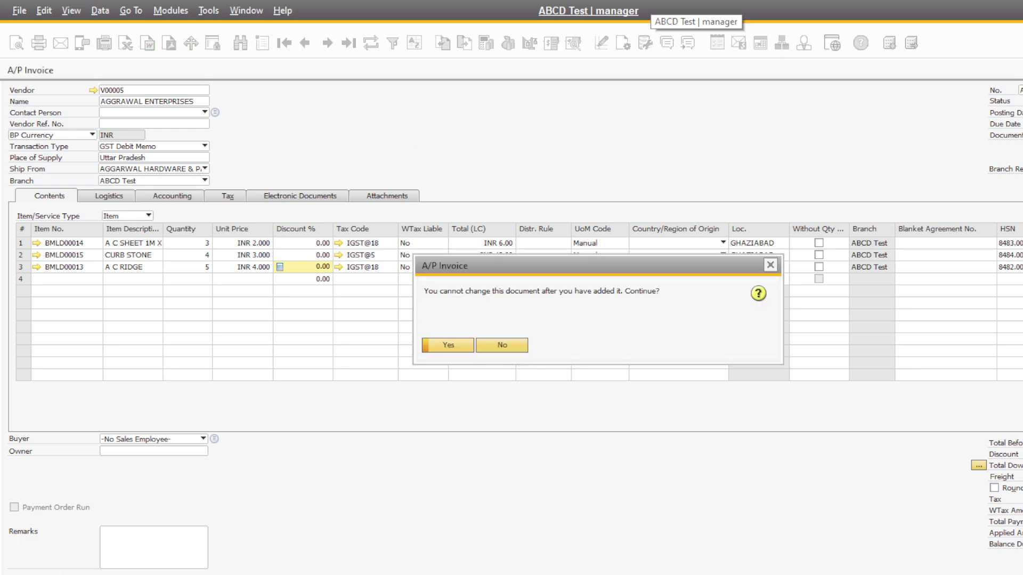
click(448, 345)
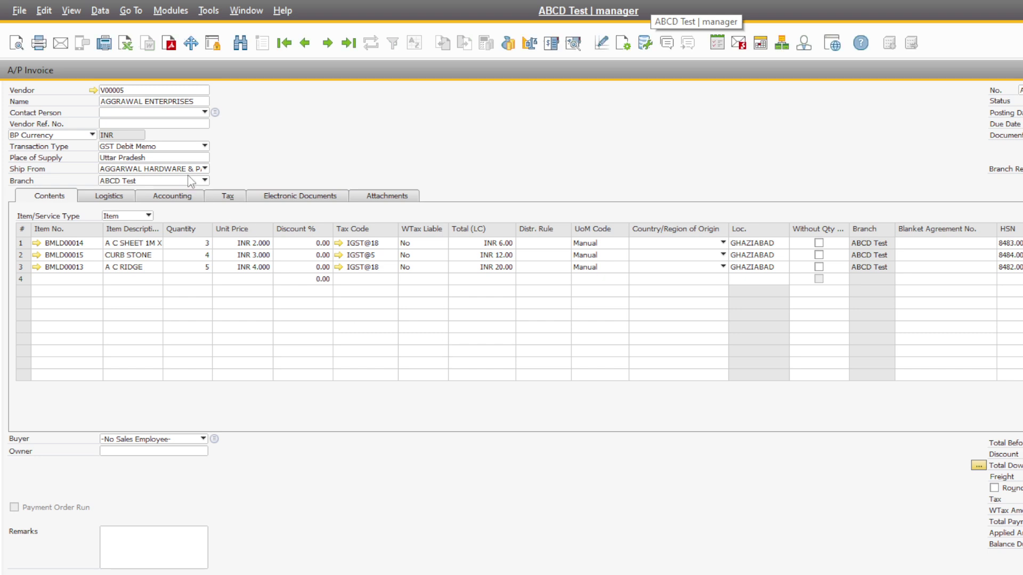
Step: Set the A/P invoice's Original Ref. No. to 4 and its Original Ref. Date to 04/01/24 in the tax details
click(228, 198)
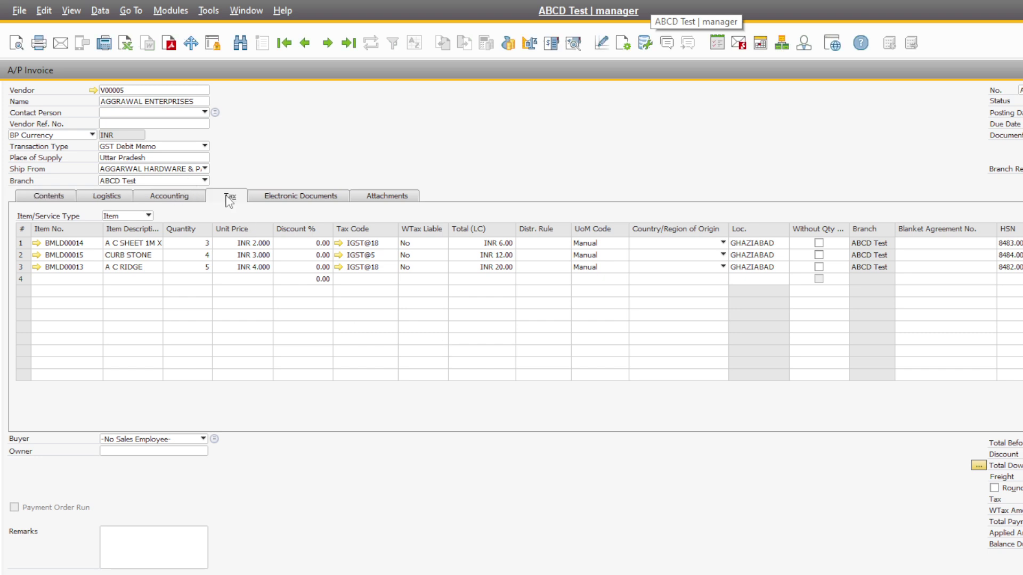
click(156, 293)
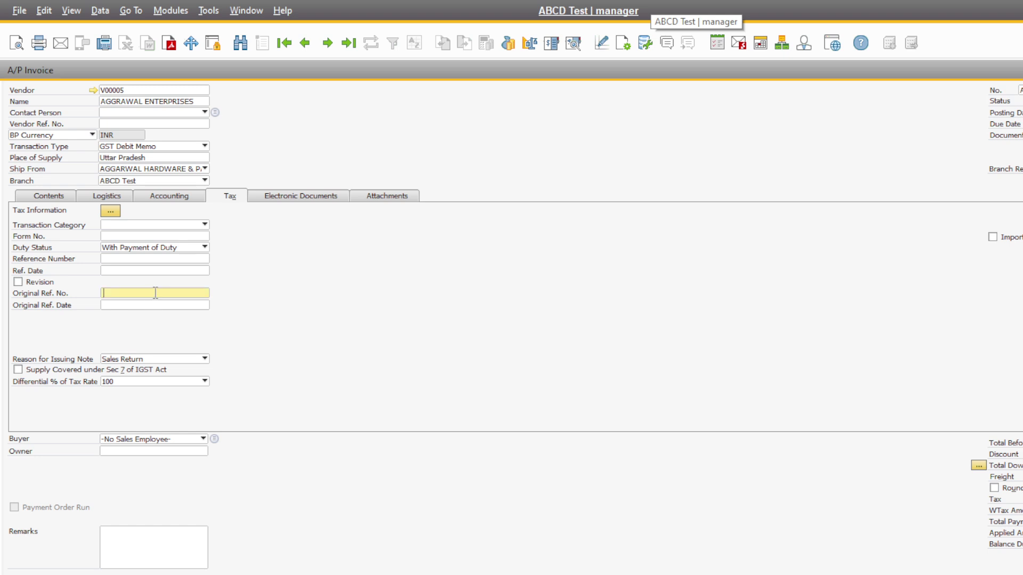
text(4)
click(163, 306)
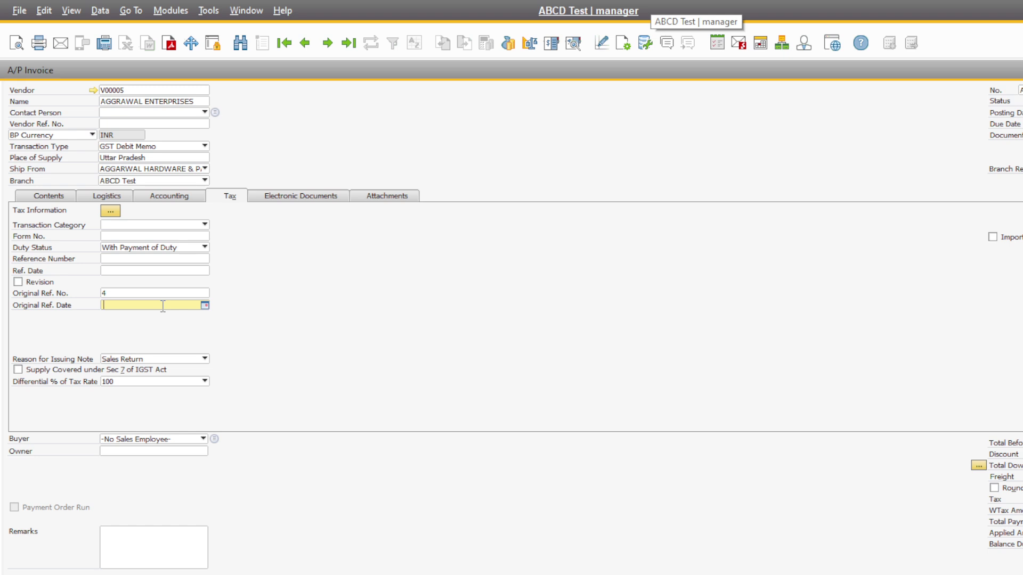
text(5)
key(Tab)
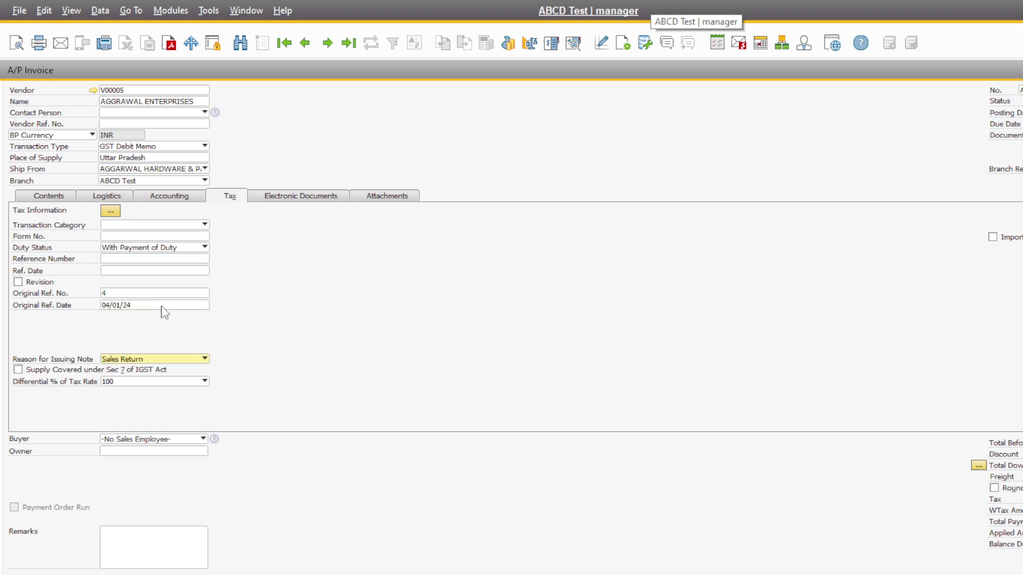
Step: Return to the invoice's item rows and preview the journal entry, then close the preview
click(49, 200)
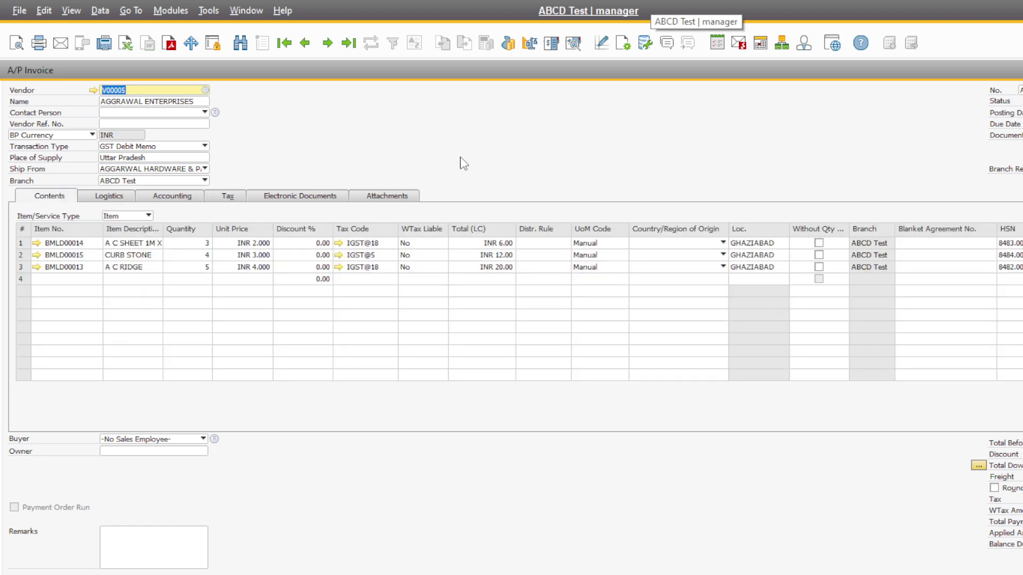
click(575, 47)
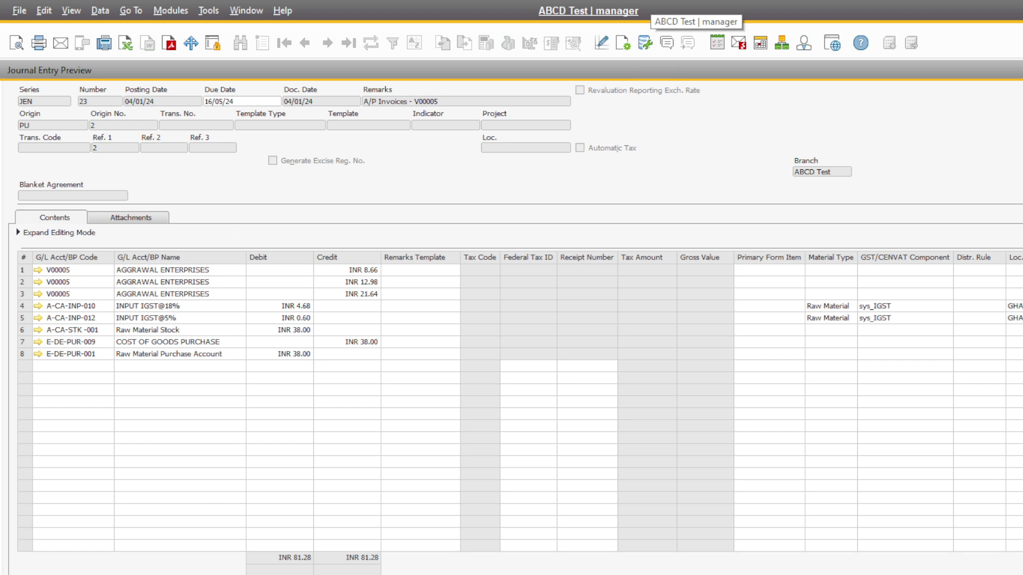
key(Escape)
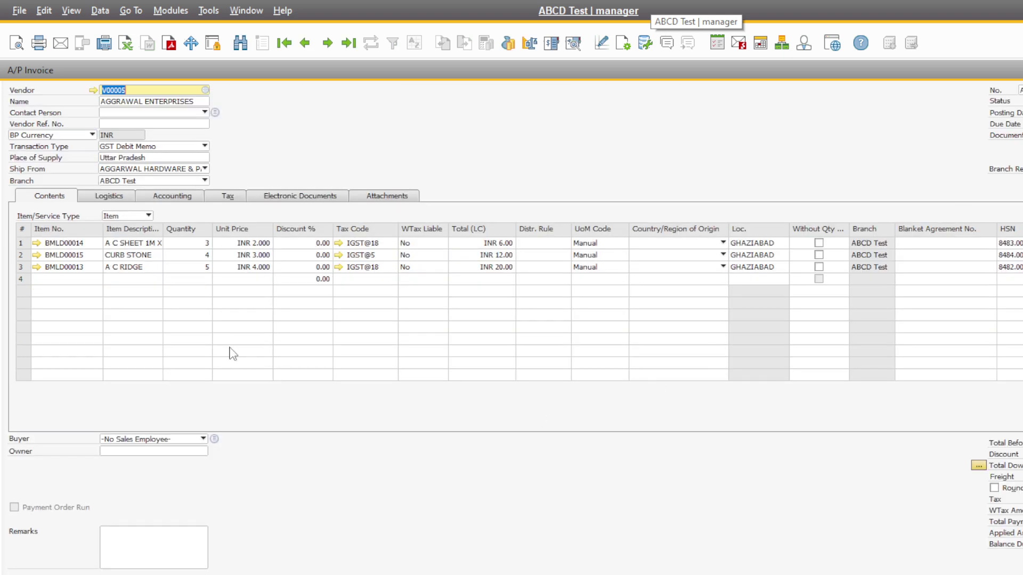
Step: Check the warehouse stock of item BMLD00014 in its master data before posting the invoice
click(34, 243)
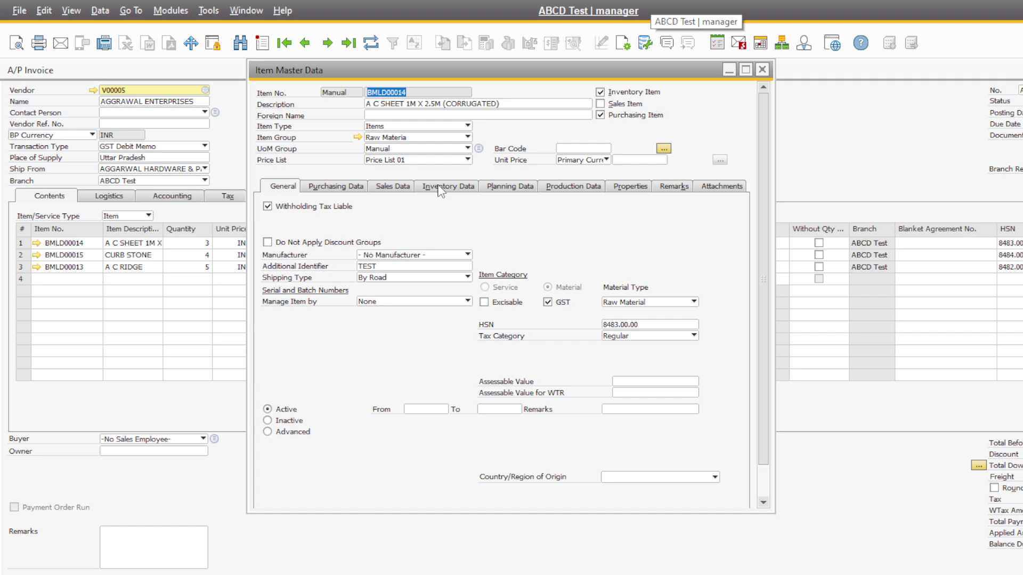
click(440, 188)
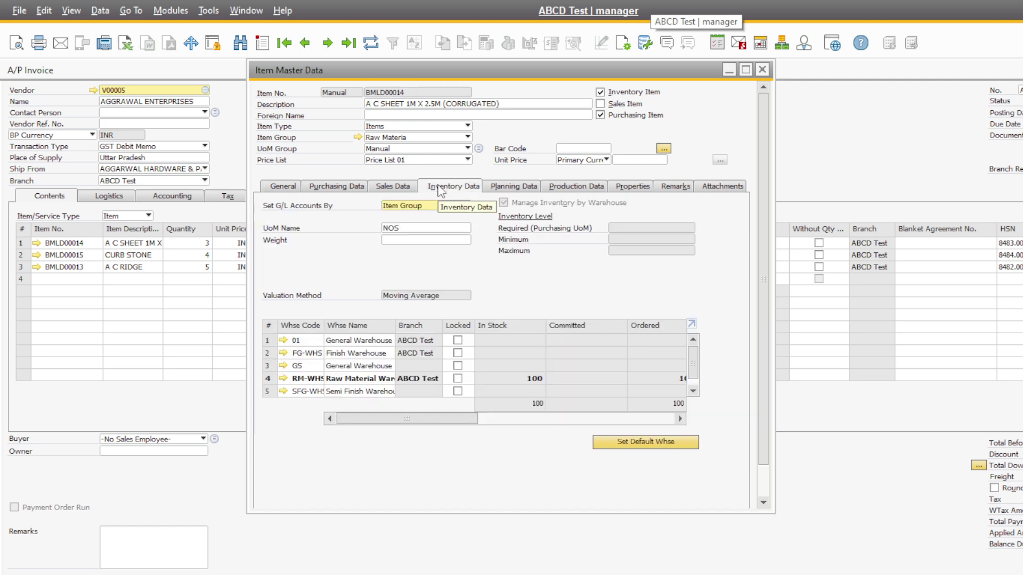
click(766, 73)
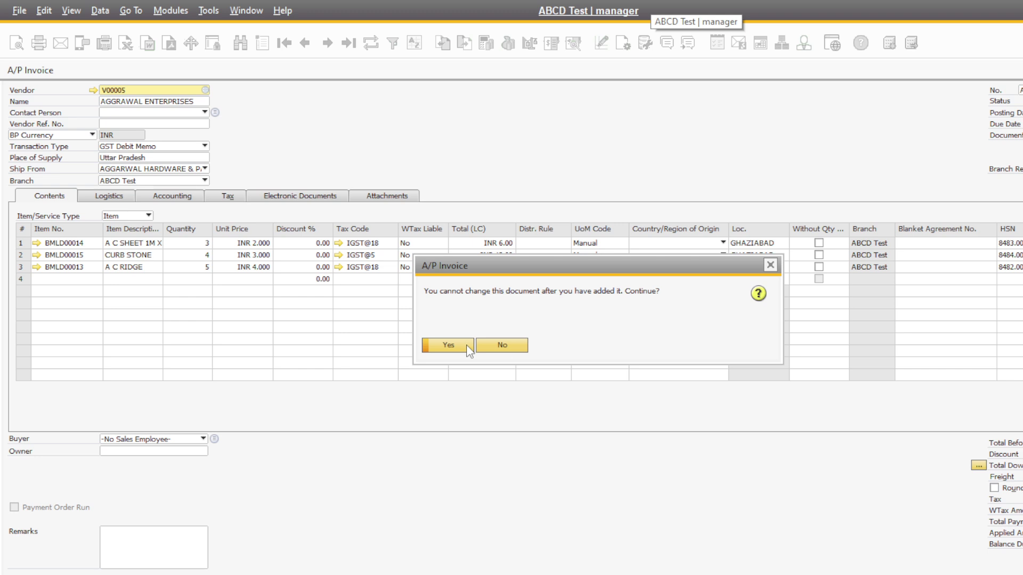
Step: Confirm adding the A/P invoice and examine the updated warehouse stock of item BMLD00014 in its master data
click(468, 347)
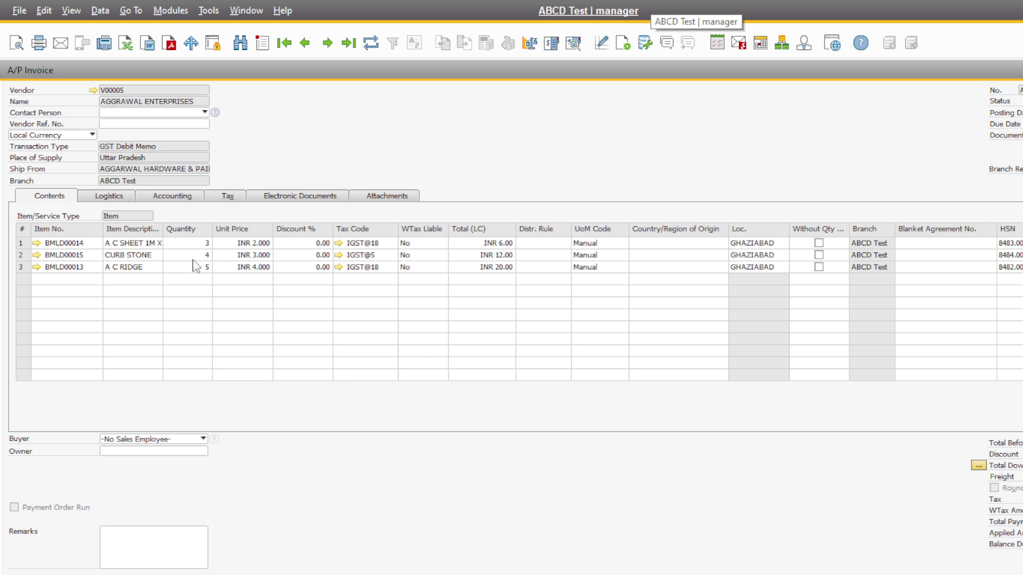
click(36, 243)
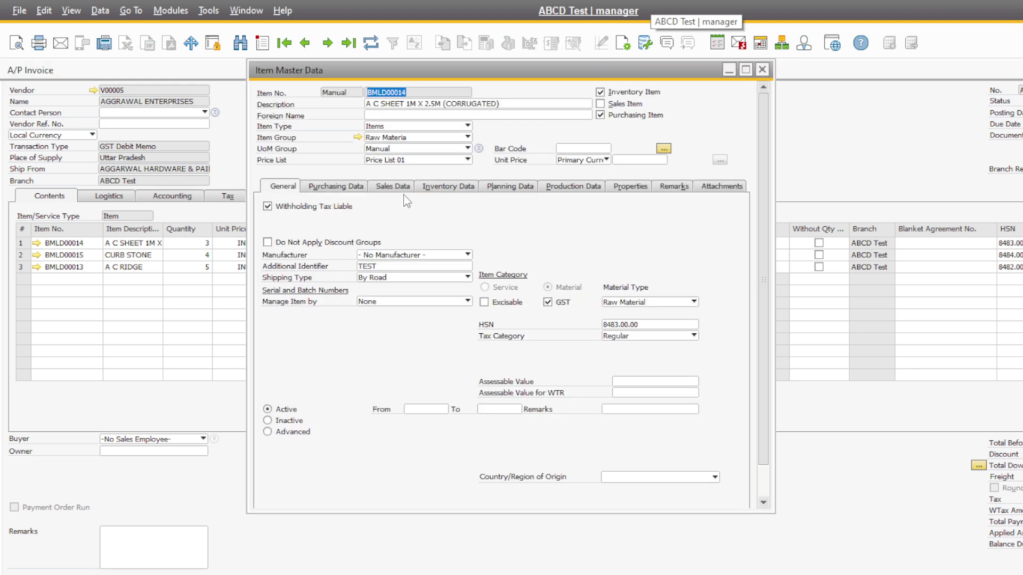
click(466, 189)
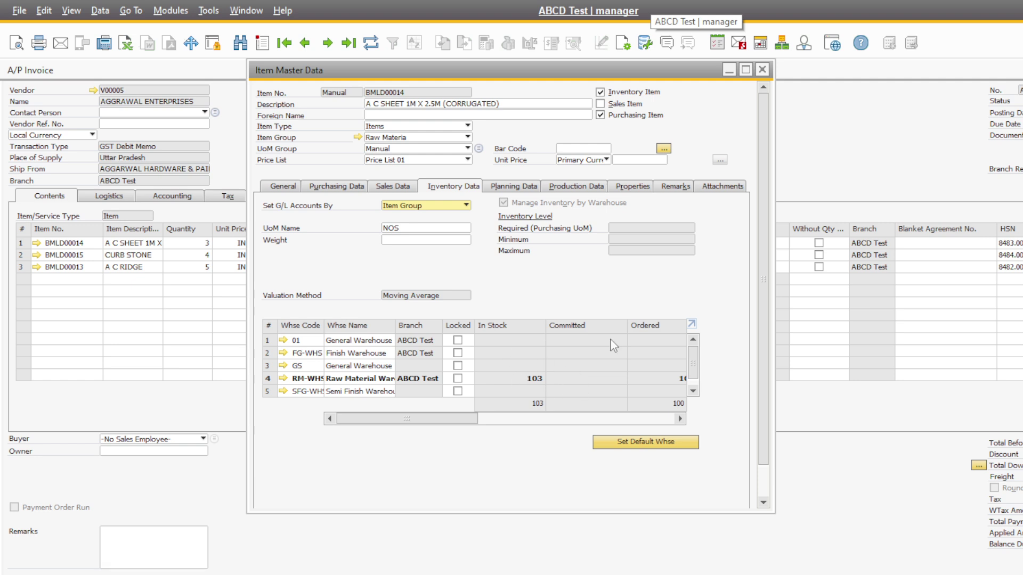
click(746, 70)
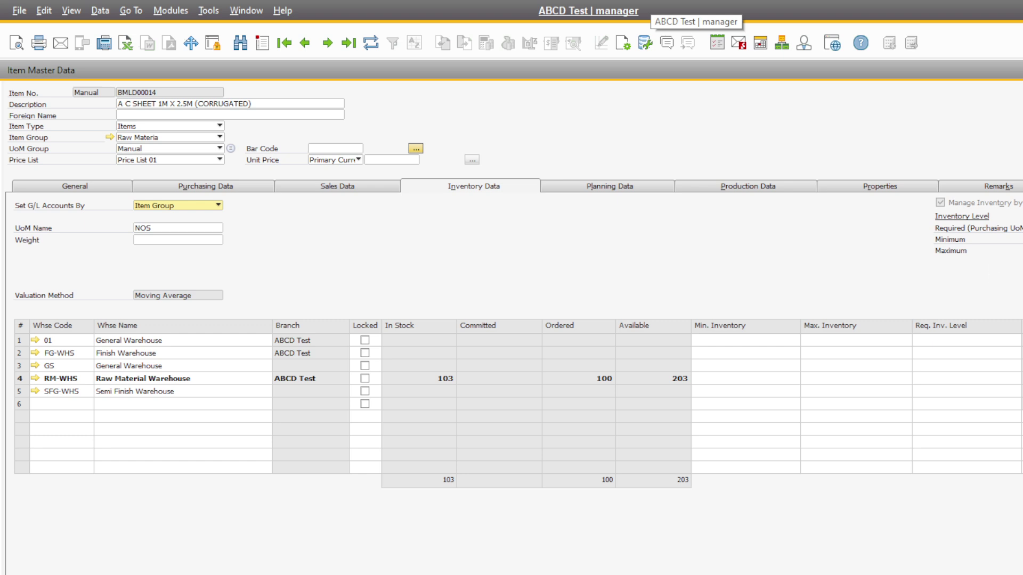
key(Escape)
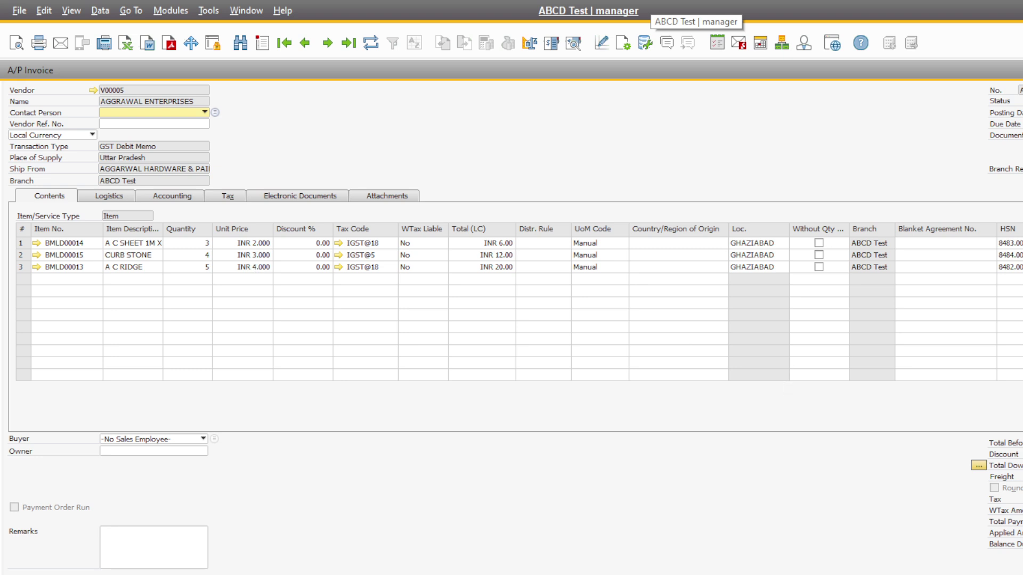
Step: Close the added invoice and create an A/P credit memo for AGGRAWAL ENTERPRISES based on A/P invoice 3
key(Escape)
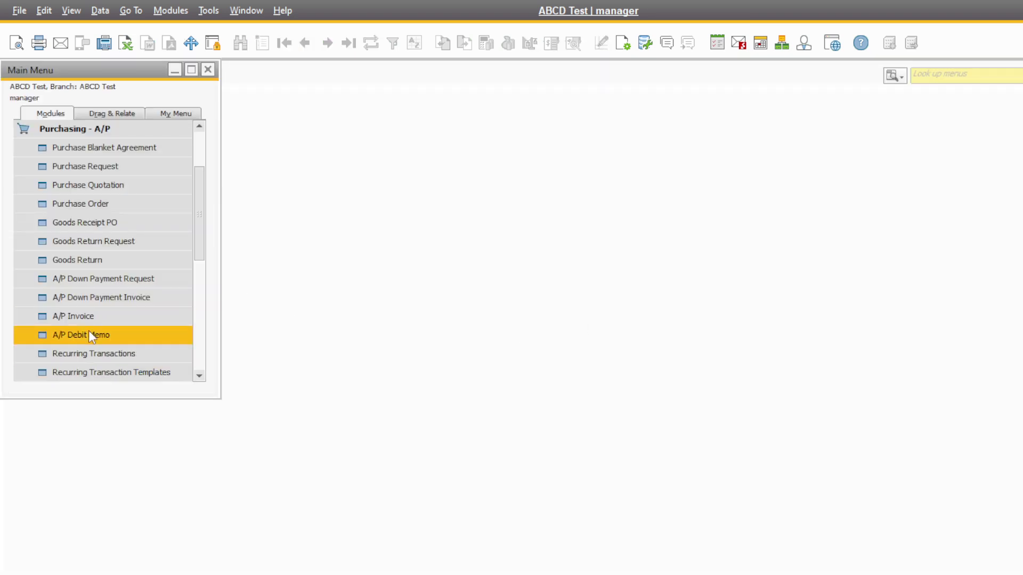
click(23, 134)
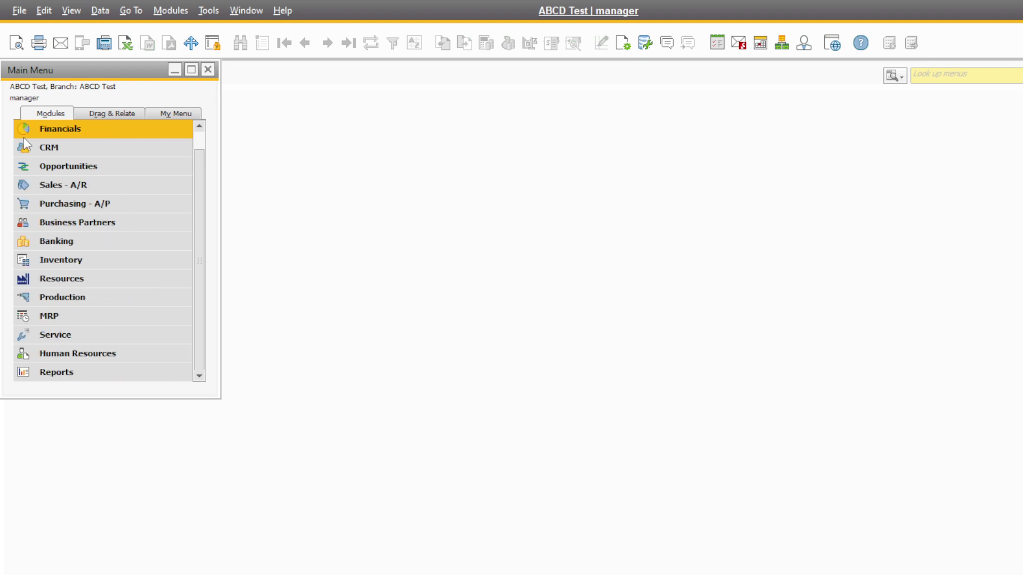
click(73, 209)
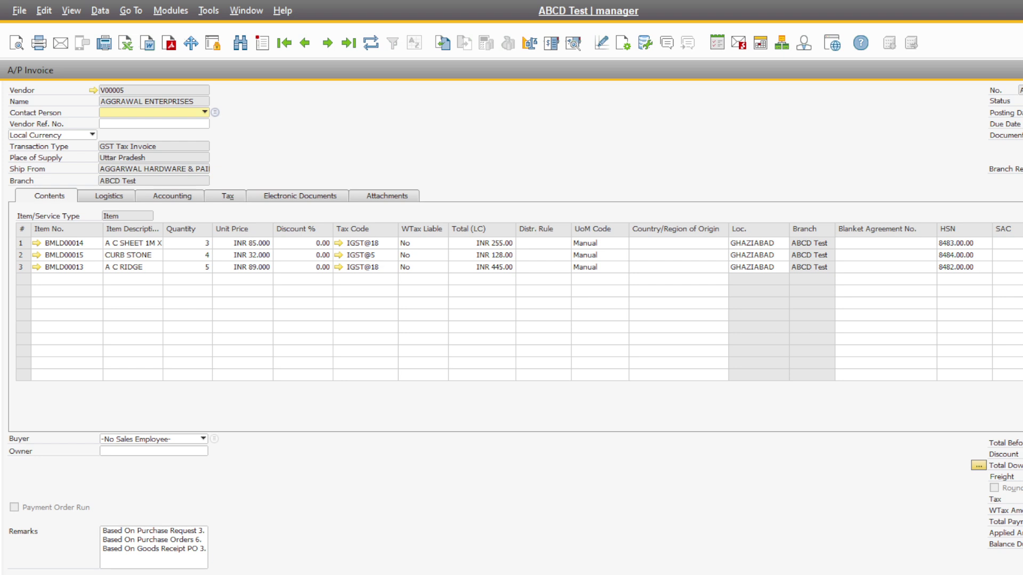
key(Escape)
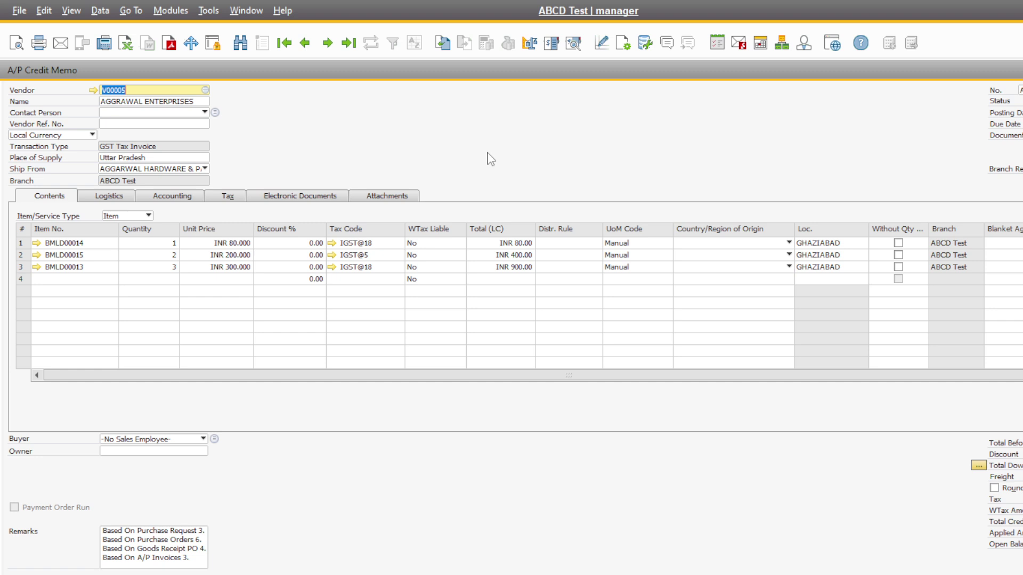
Step: Set the quantities of items BMLD00015 and BMLD00013 in the A/P credit memo to 1 each
click(173, 256)
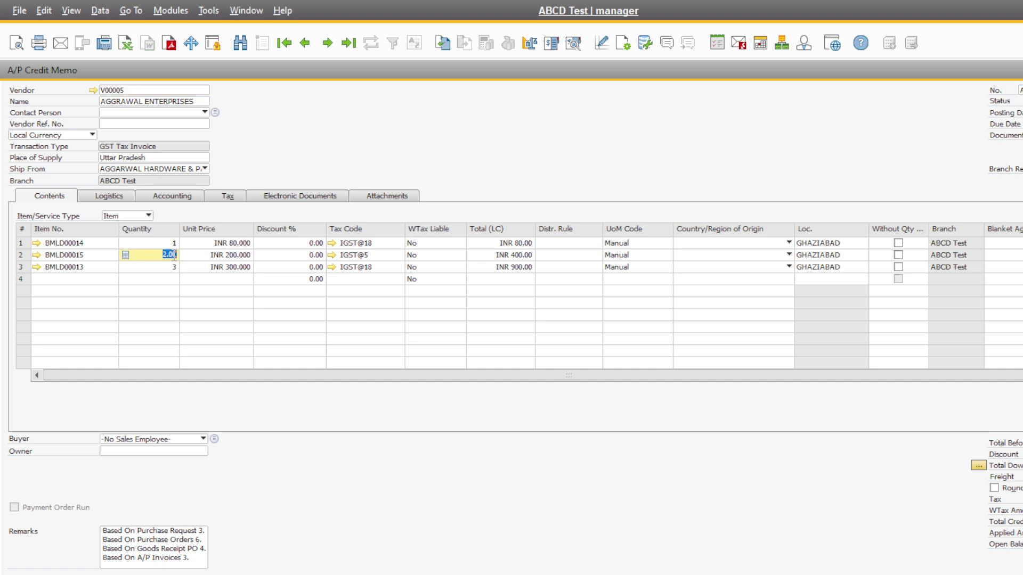
text(1)
click(174, 268)
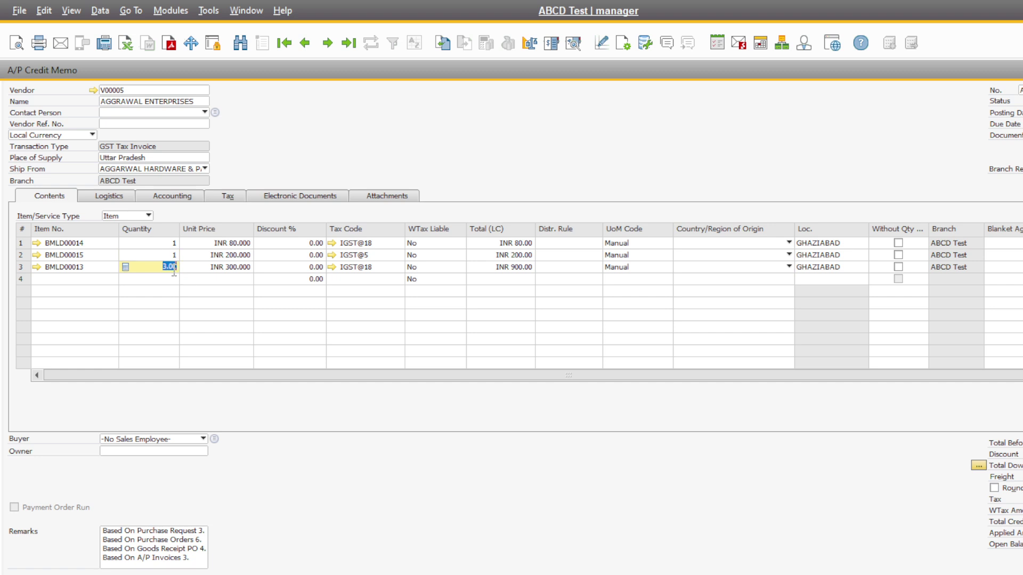
text(1)
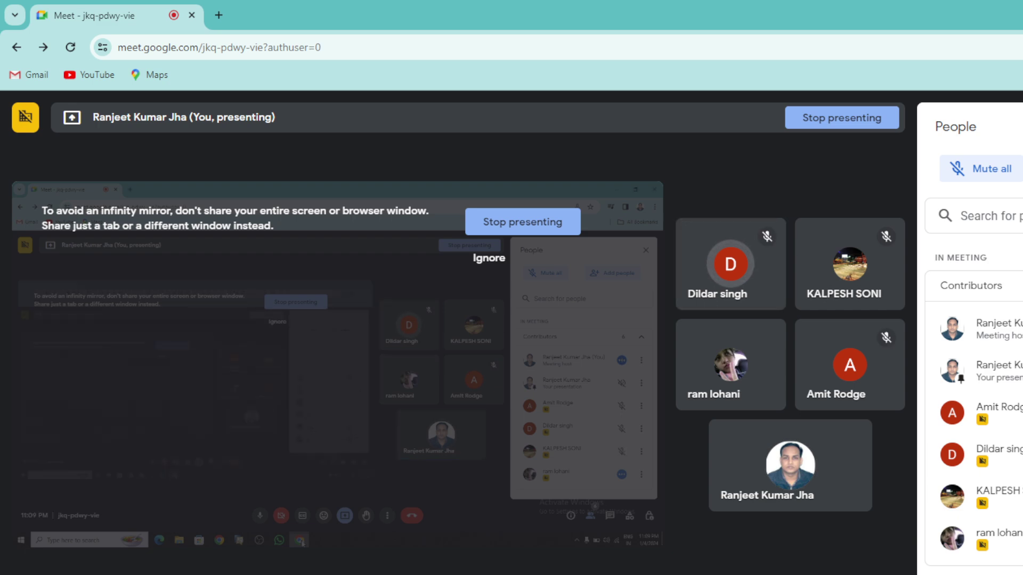
key(alt+Tab)
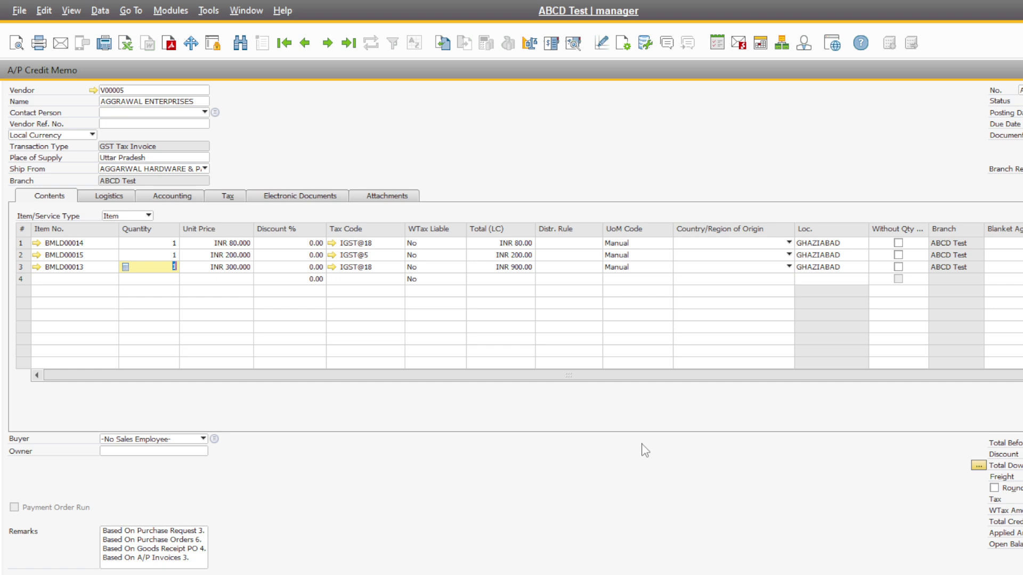
click(172, 246)
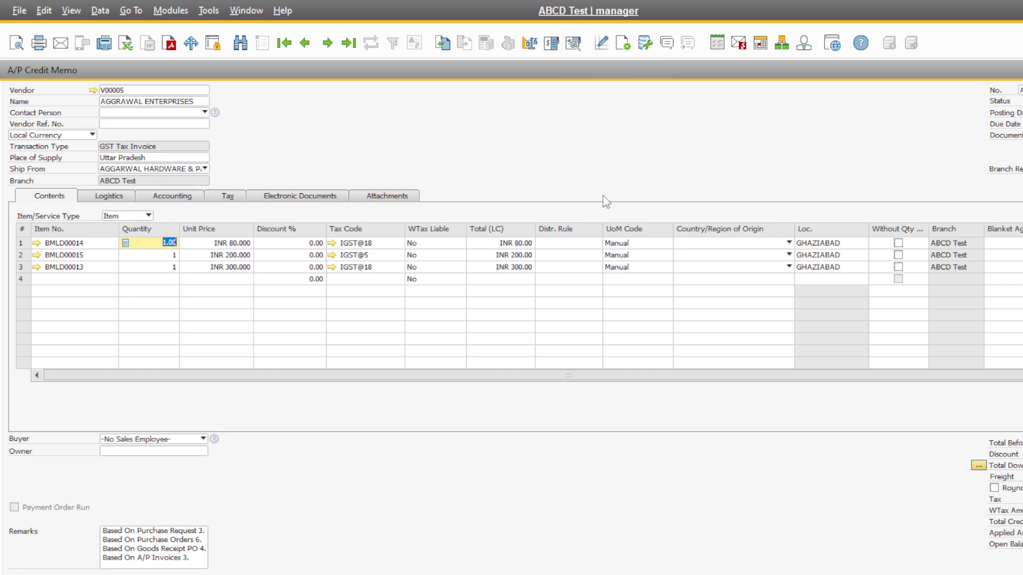
Step: Set the unit prices of the credit memo's three item rows to 2, 3 and 2
click(247, 243)
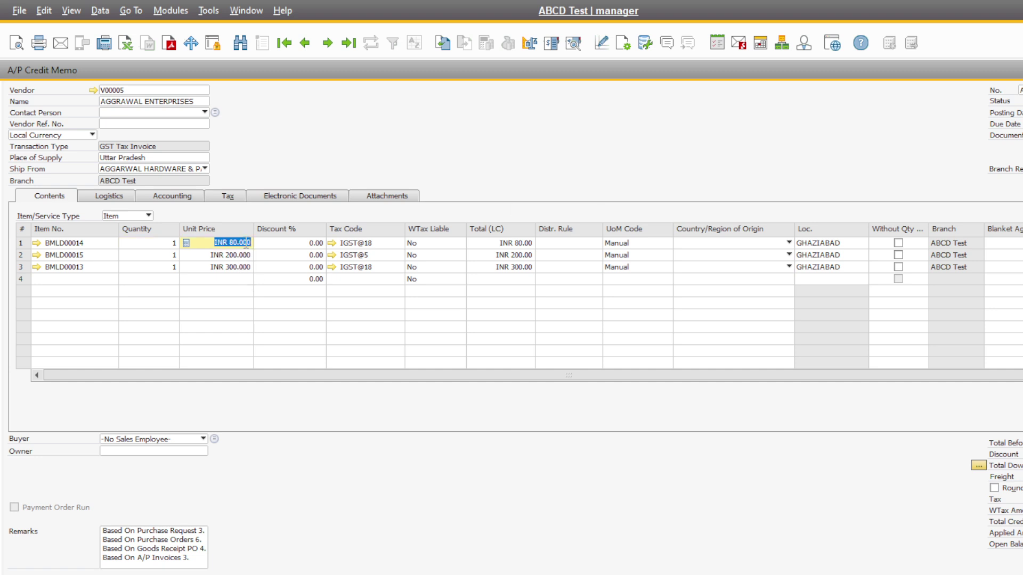
text(23)
click(244, 260)
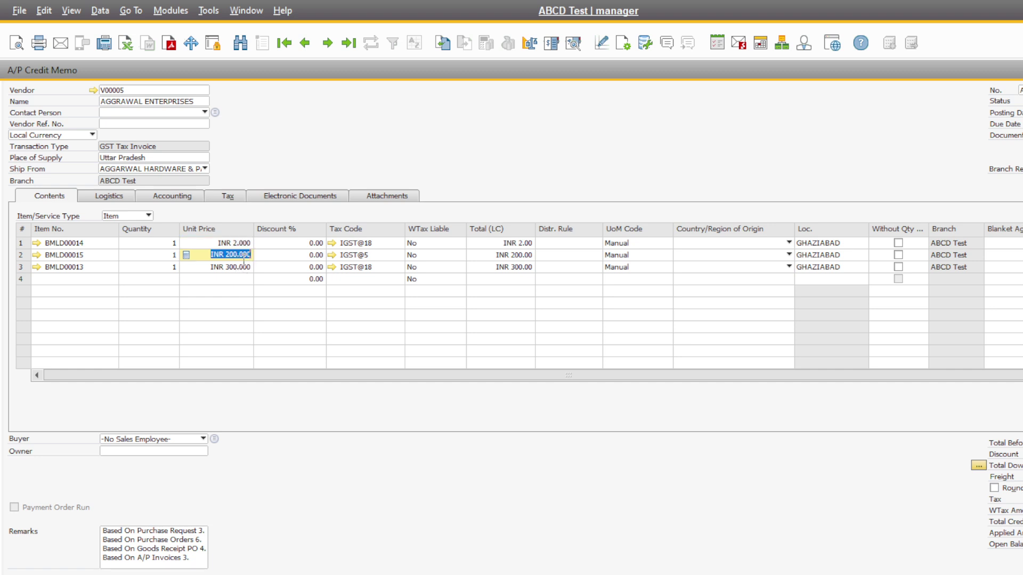
text(3)
click(238, 265)
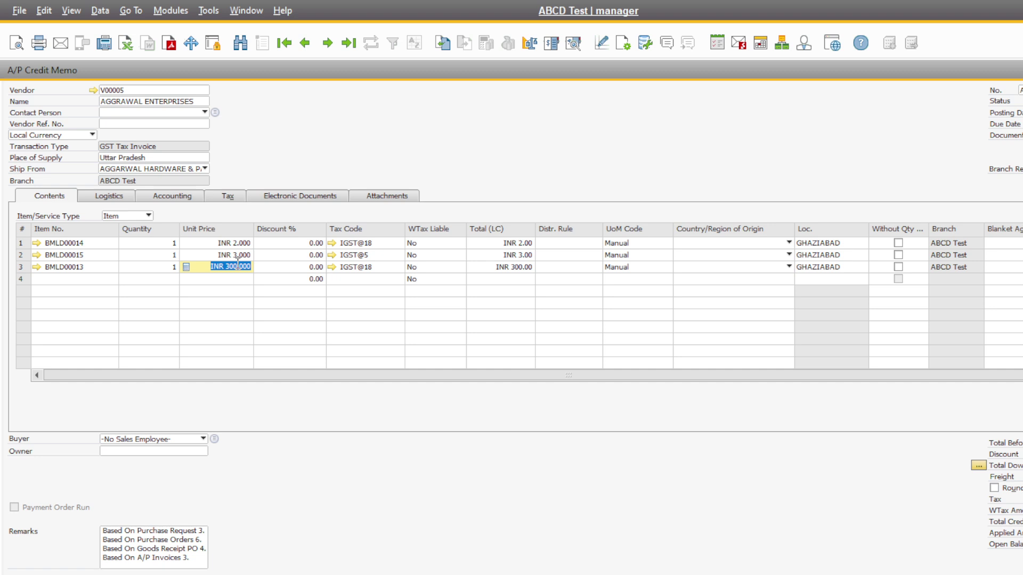
text(2)
key(Tab)
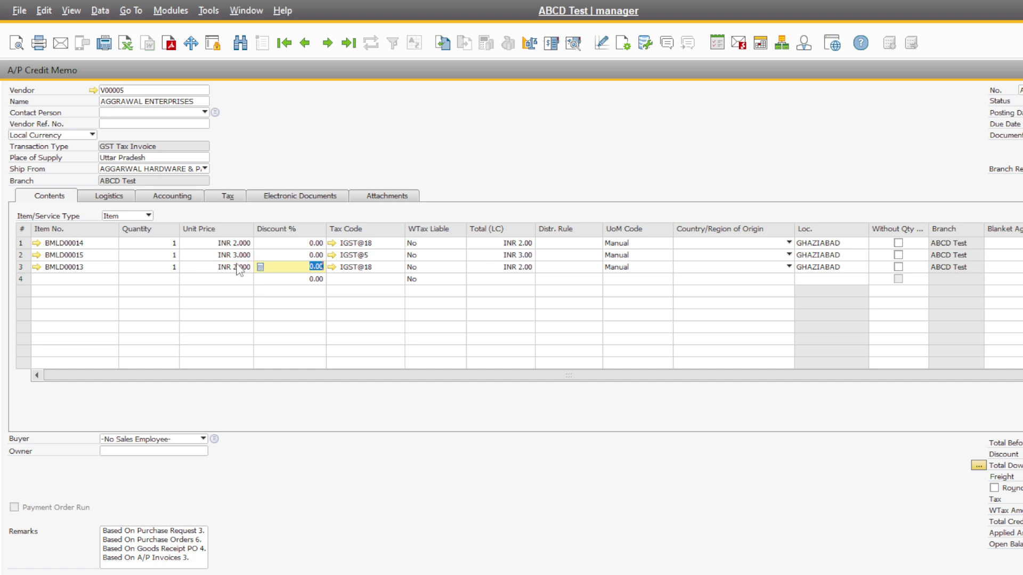
Step: Enable Without Qty Posting for all three credit memo rows and try to preview the journal entry
click(898, 244)
click(898, 254)
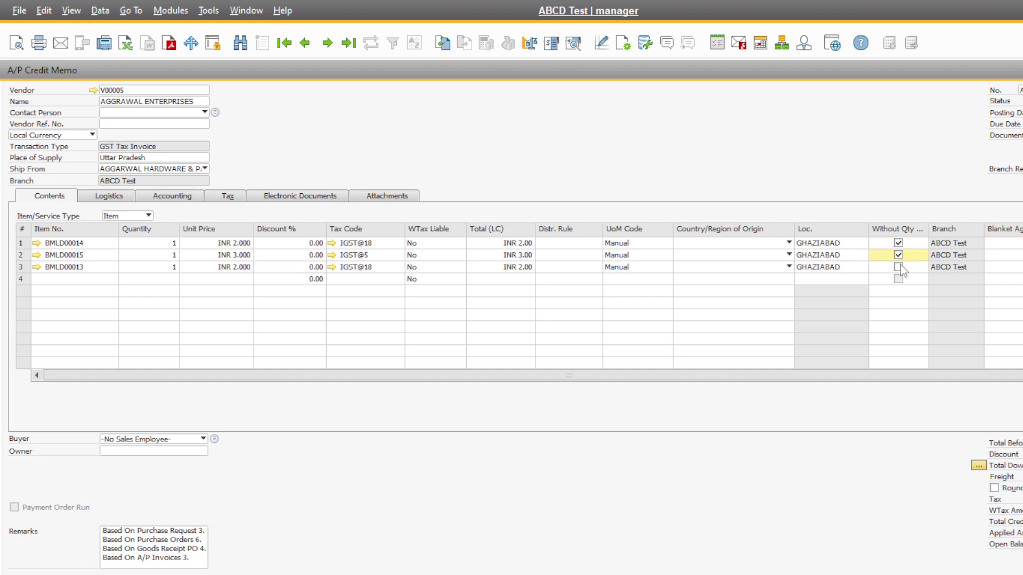
click(900, 266)
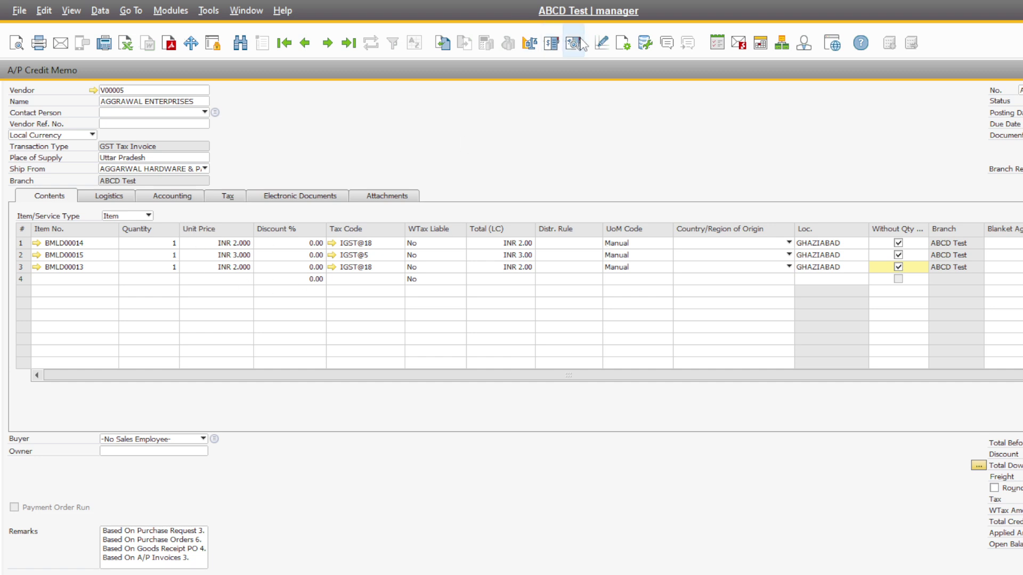
click(572, 43)
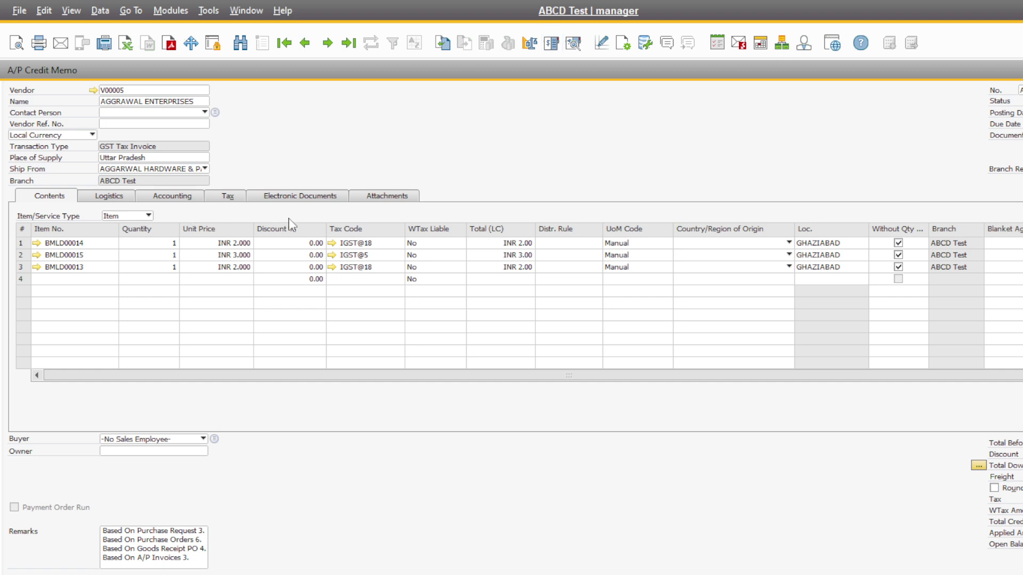
Step: Set the credit memo's Original Ref. No. to 3 and Original Ref. Date to 04/01/24, and return to the item rows
click(226, 199)
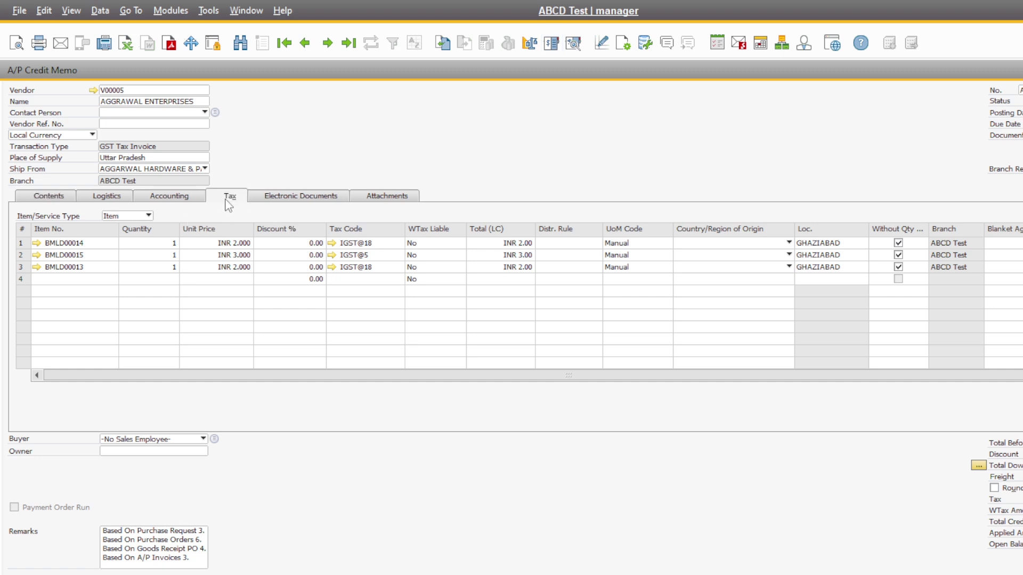
click(158, 294)
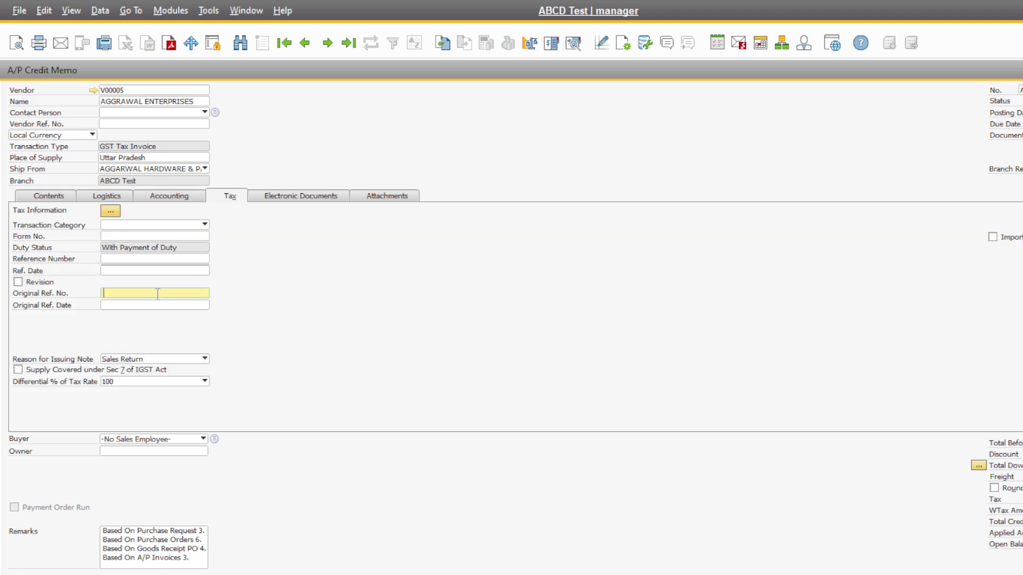
text(3)
click(153, 305)
text(04)
key(Tab)
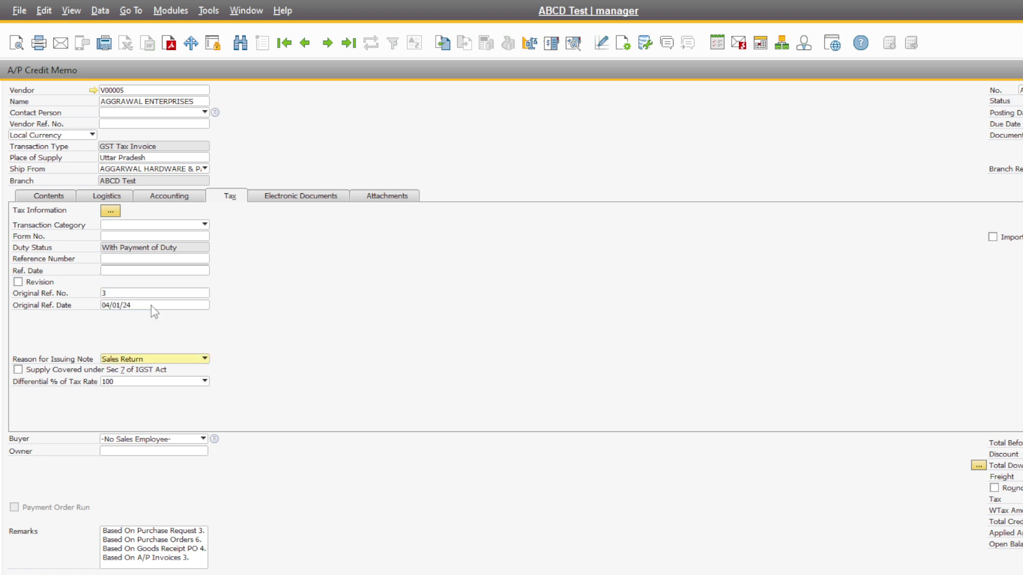
click(48, 197)
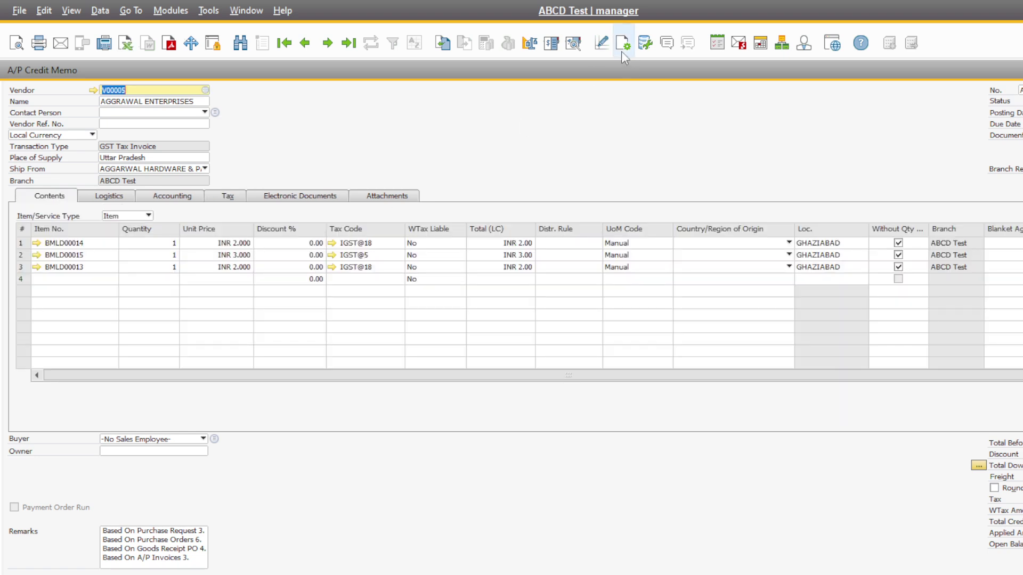
Step: Preview the A/P credit memo's journal entry, review its debit and credit lines, and return to the credit memo
click(575, 44)
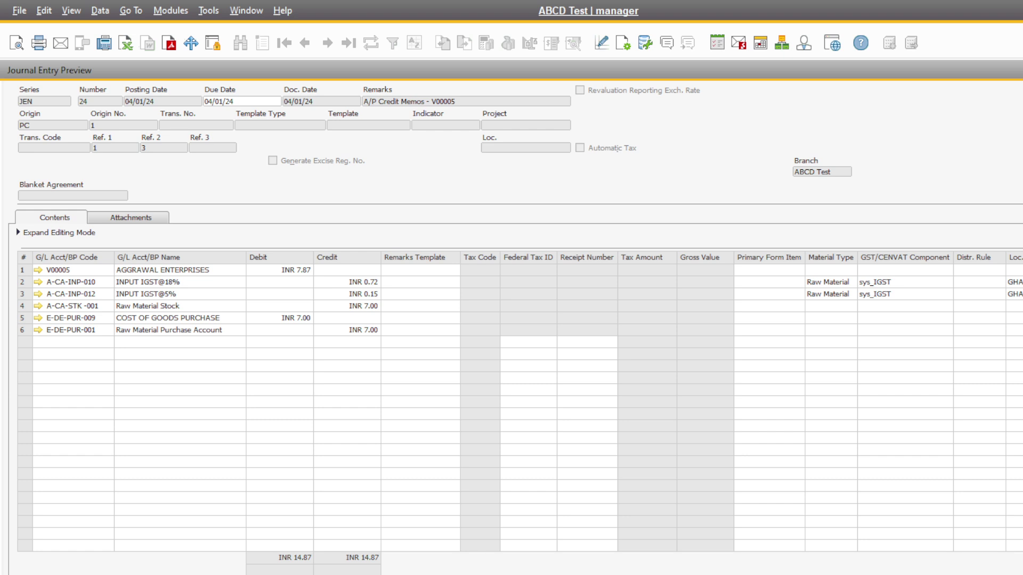
key(Escape)
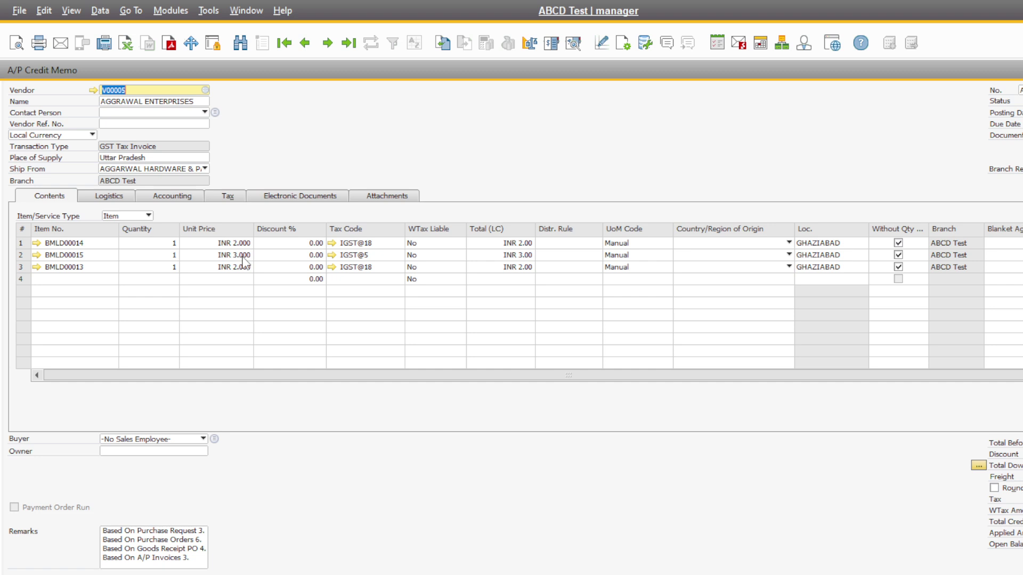
Step: Check the warehouse stock and cost of item BMLD00014 in its master data before posting the credit memo
click(37, 245)
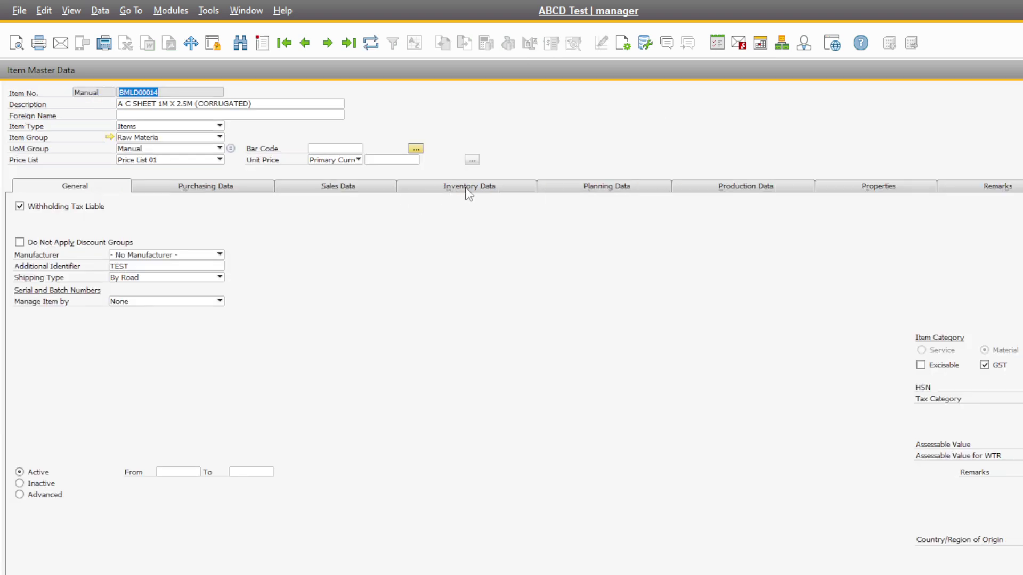
click(471, 190)
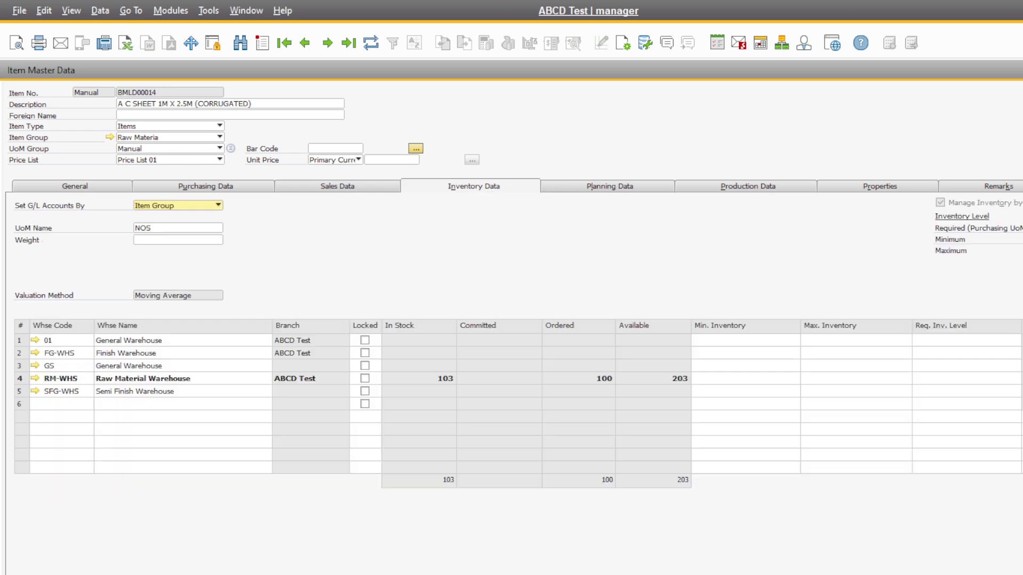
key(Escape)
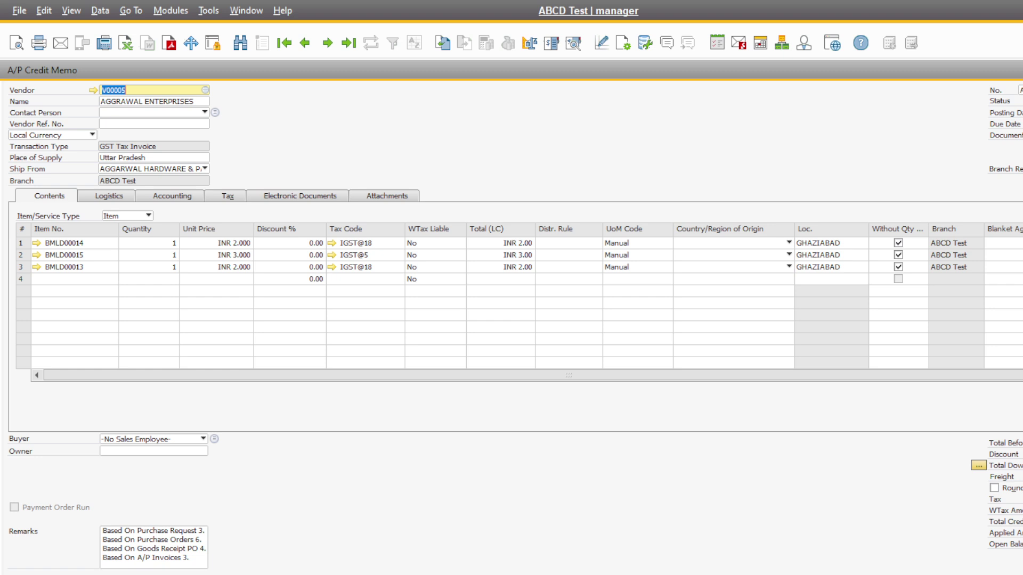
click(37, 245)
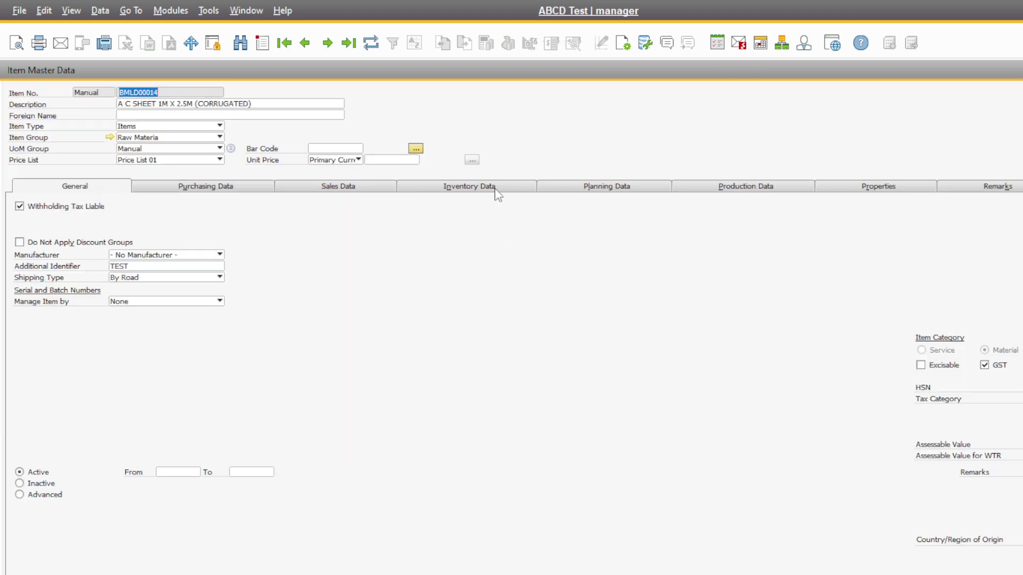
click(497, 195)
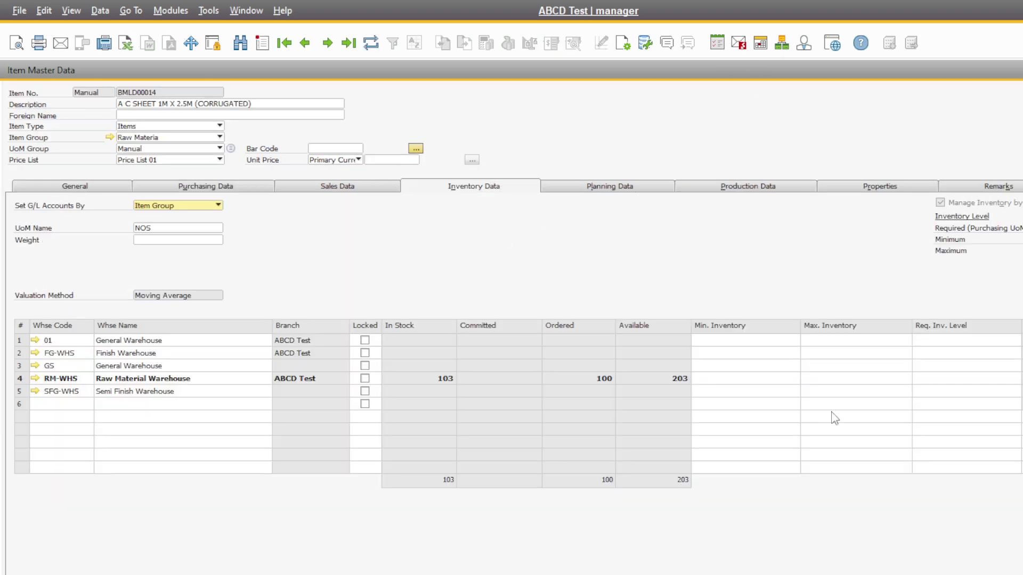
key(Escape)
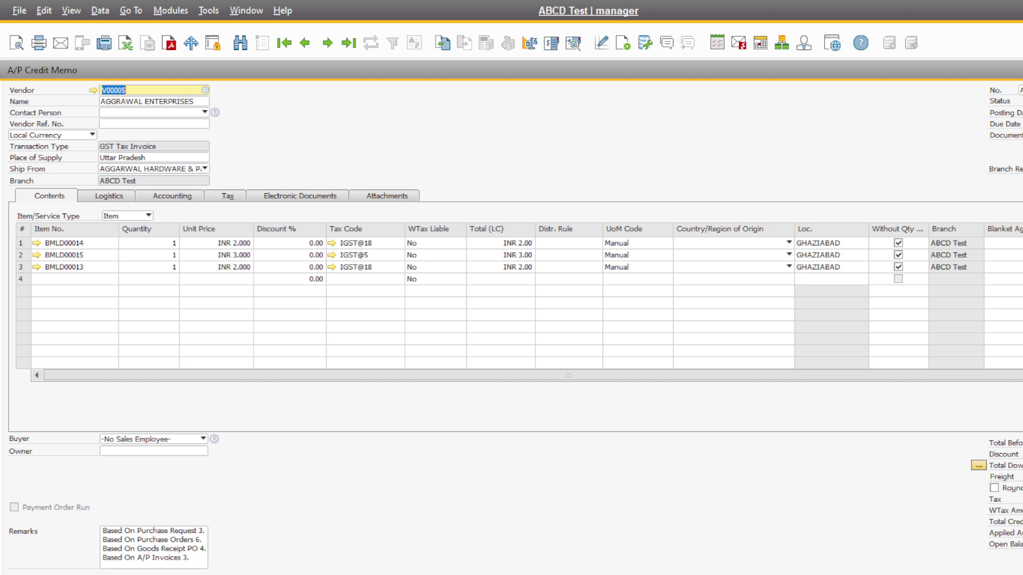
Step: Post the A/P credit memo with the Add & View option and accept that it cannot be changed
click(64, 574)
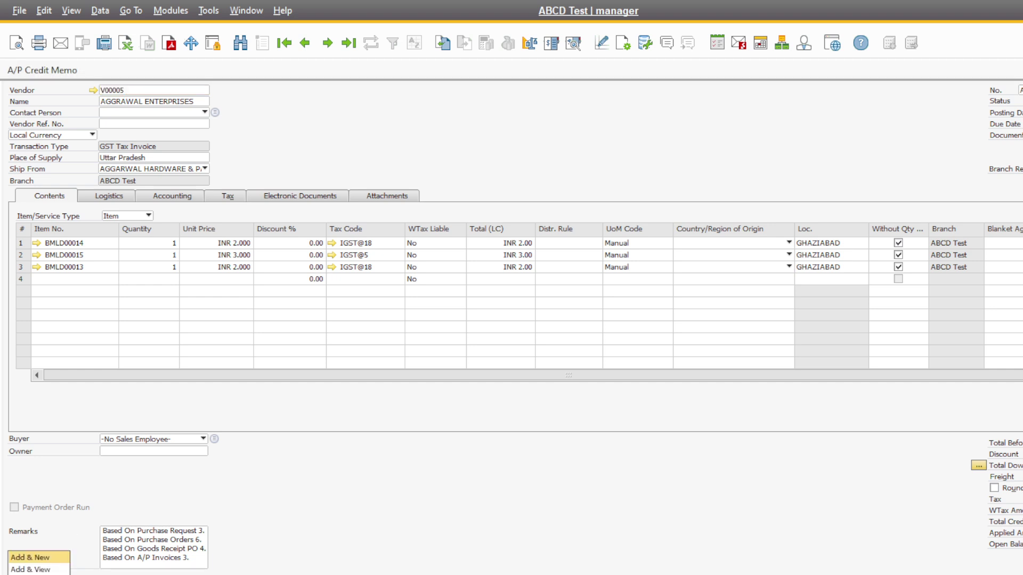
click(39, 572)
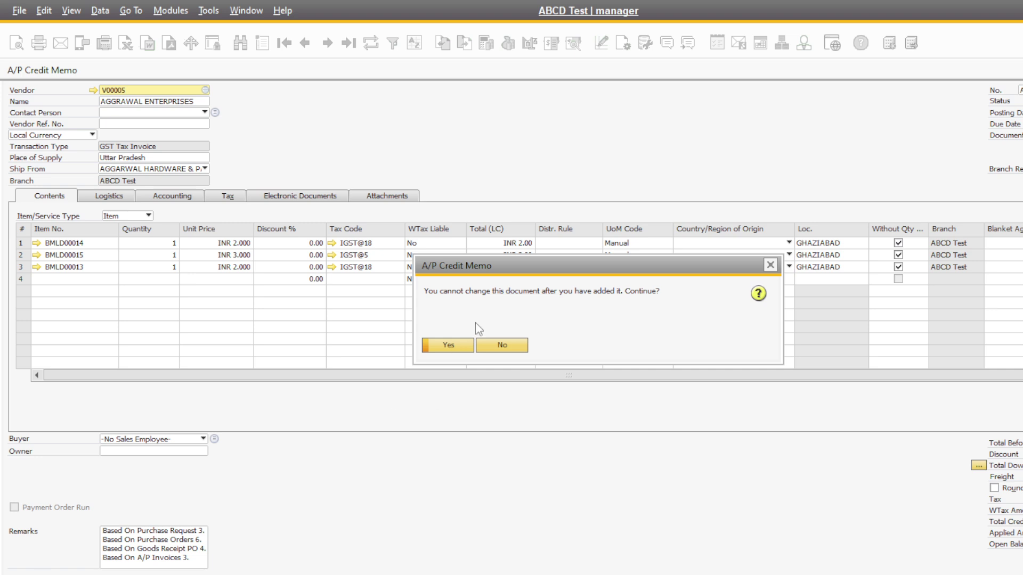
click(458, 348)
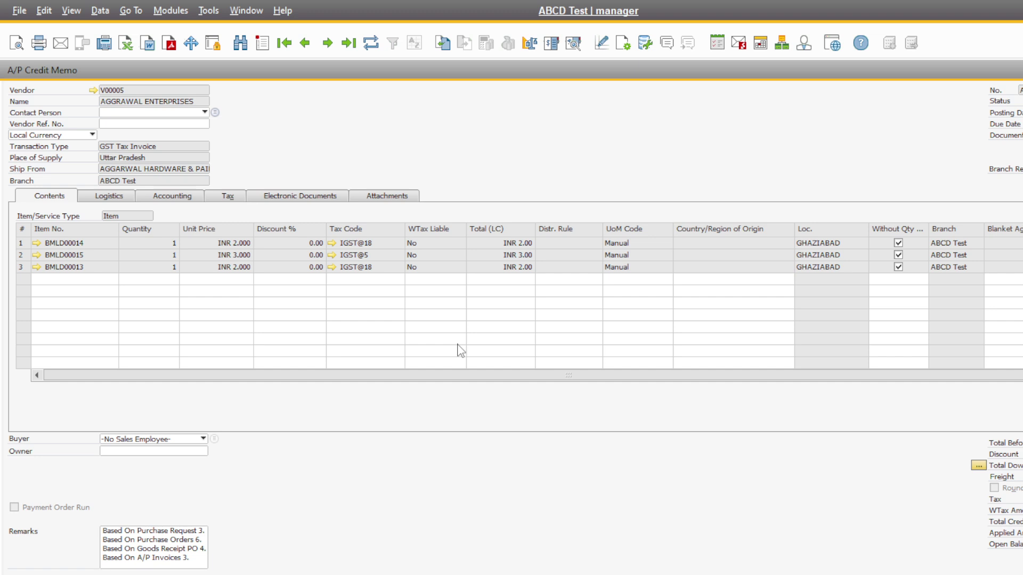
Step: Review item BMLD00014's inventory data again from the posted credit memo to compare its stock and cost
click(36, 242)
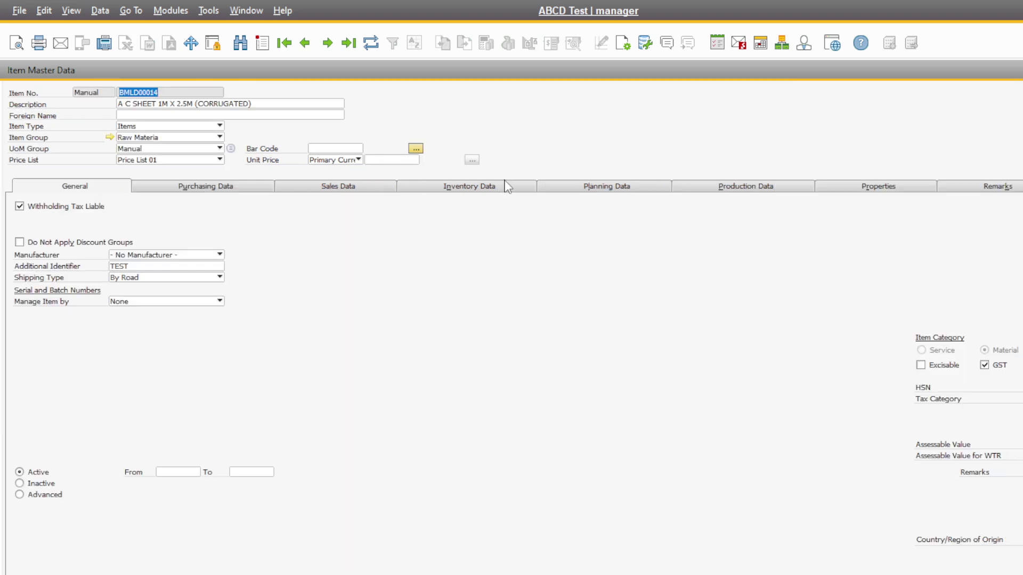
click(495, 186)
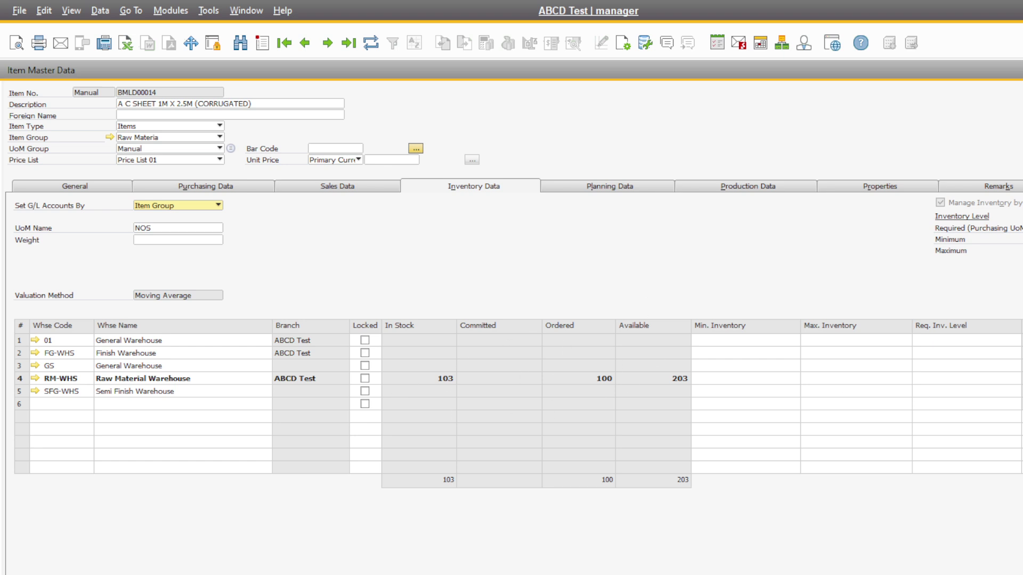
key(Escape)
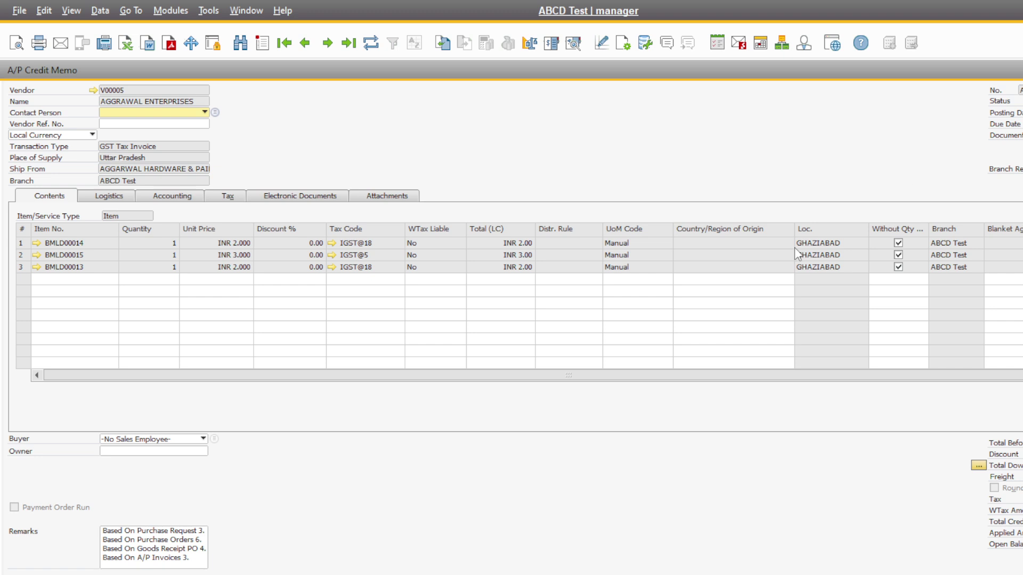